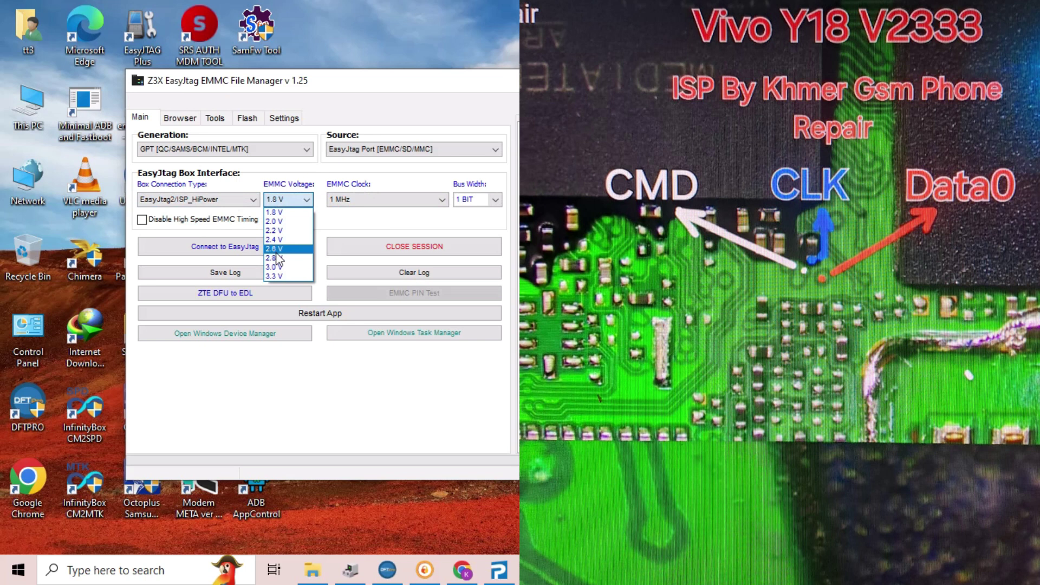
- Set the EMMC clock to 18 MHz and connect to the EasyJTAG box at 2.6 V with a 1-bit bus
click(378, 203)
click(351, 260)
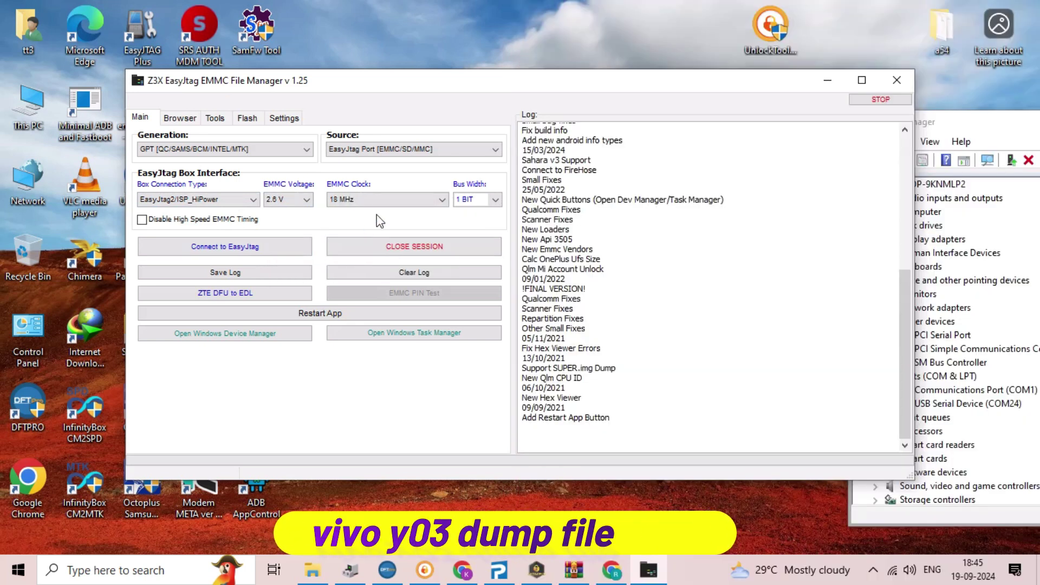
click(253, 248)
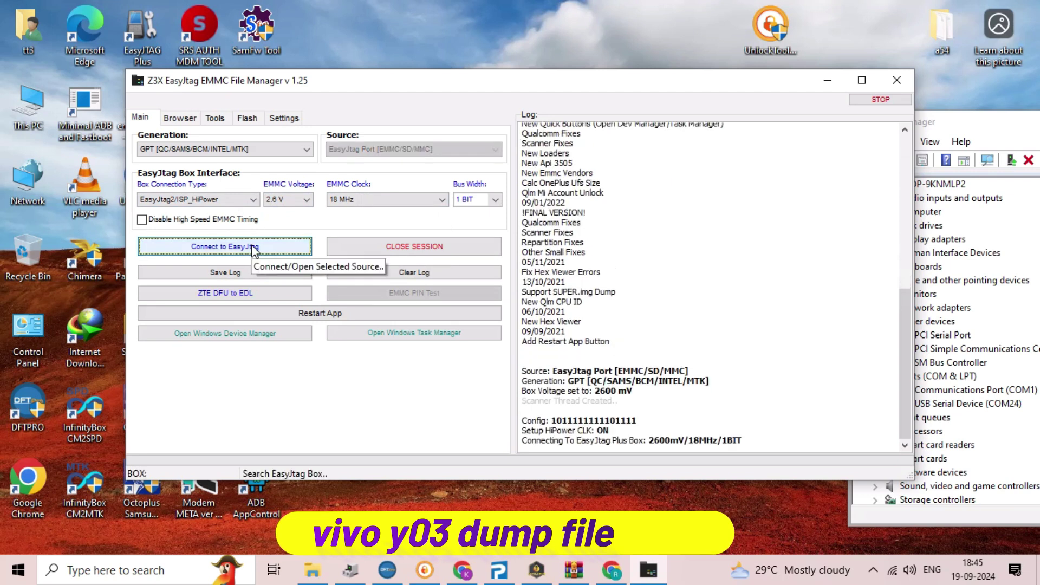
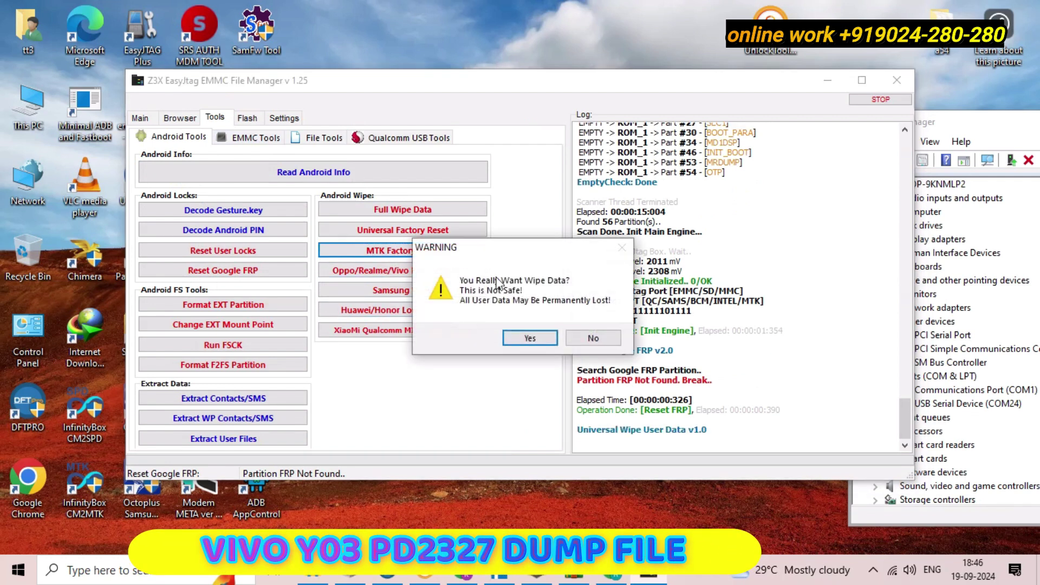
- Confirm the MTK Factory Reset data wipe, and run a Universal Factory Reset with the wipe confirmed
click(539, 337)
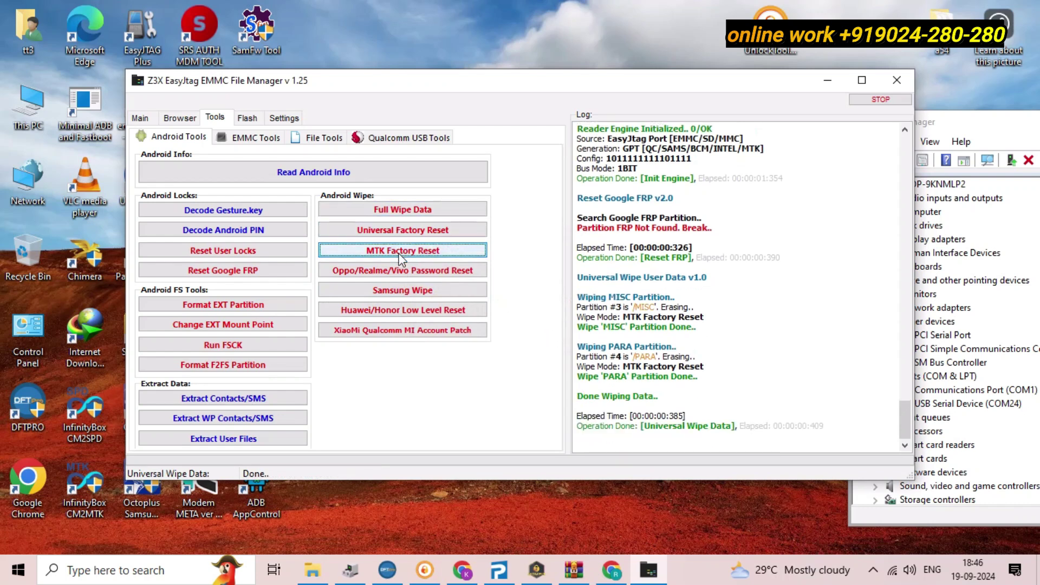
click(415, 235)
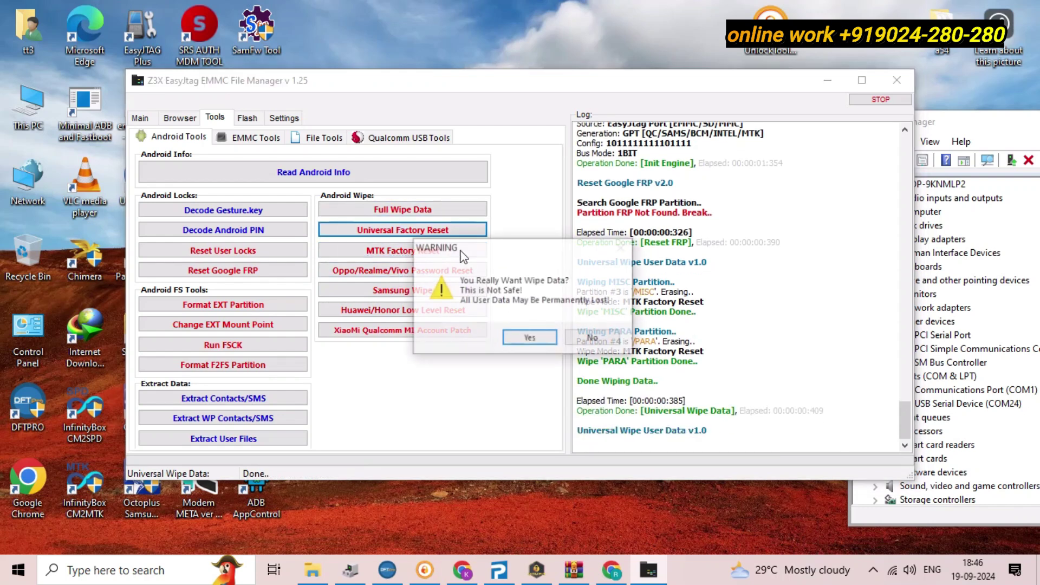
click(532, 343)
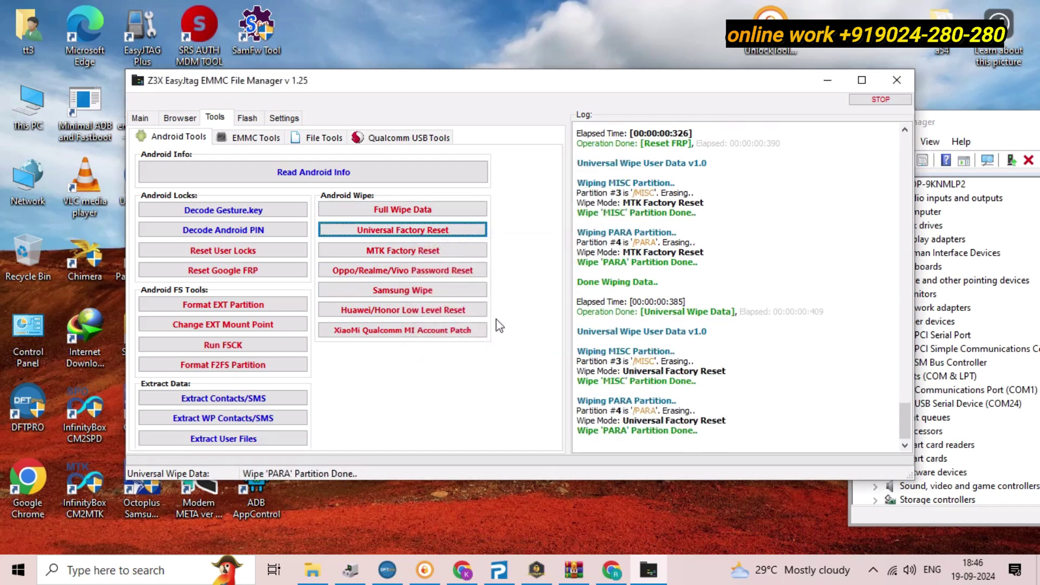
- Run the Oppo/Realme/Vivo Password Reset Format Data operation and confirm the data wipe
click(420, 276)
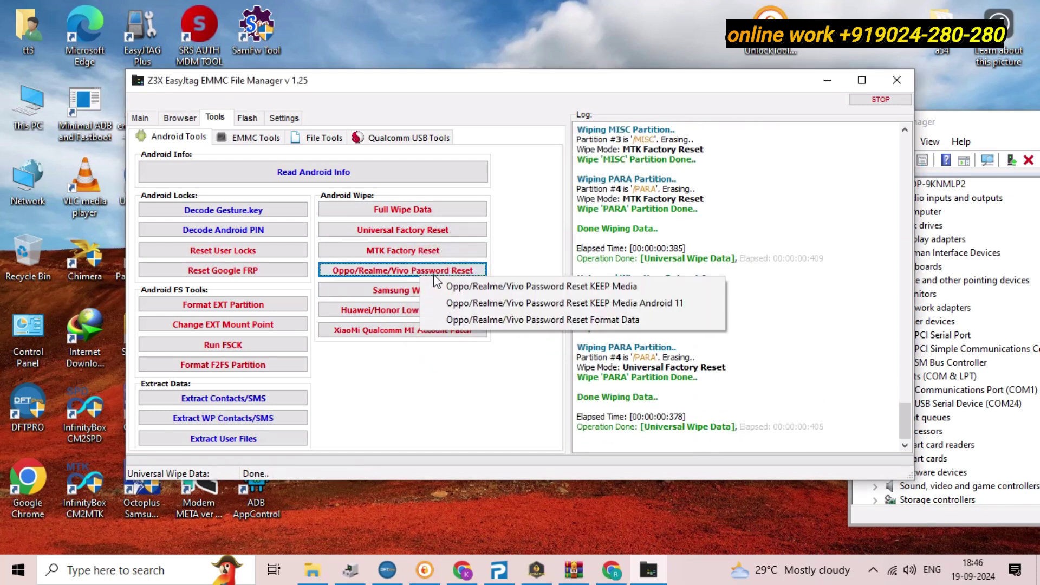
click(523, 314)
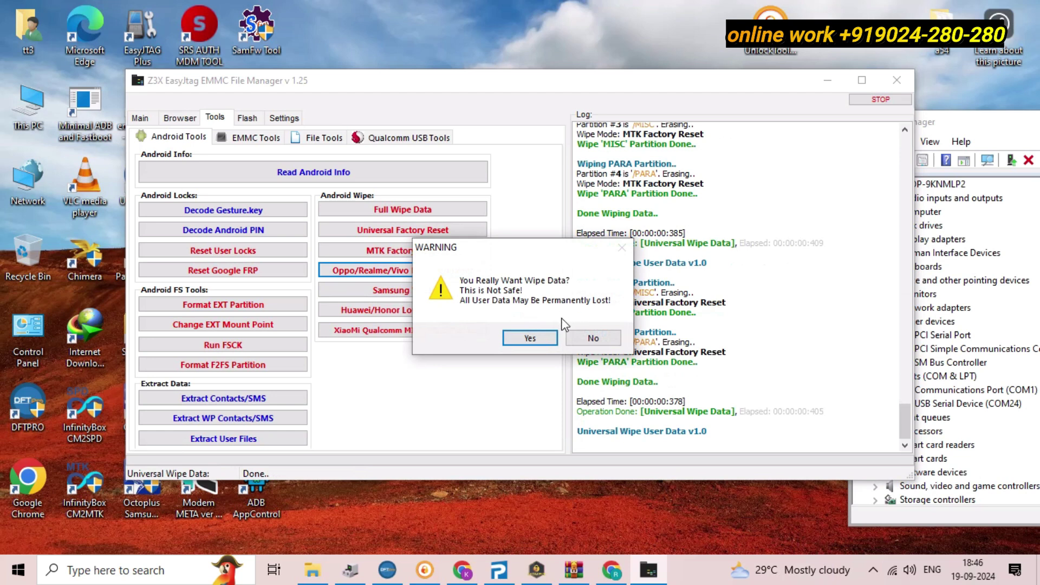
click(542, 337)
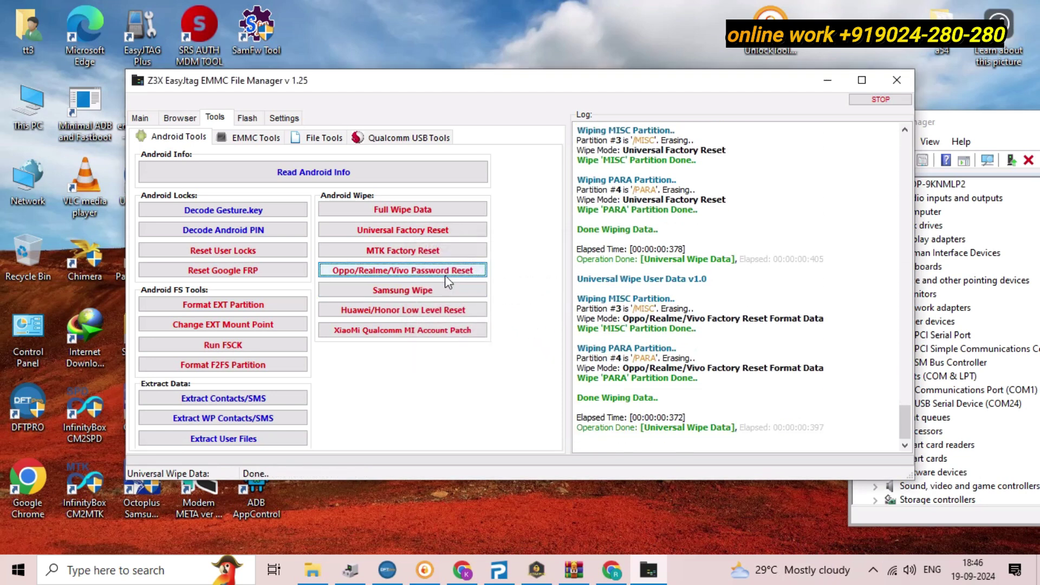
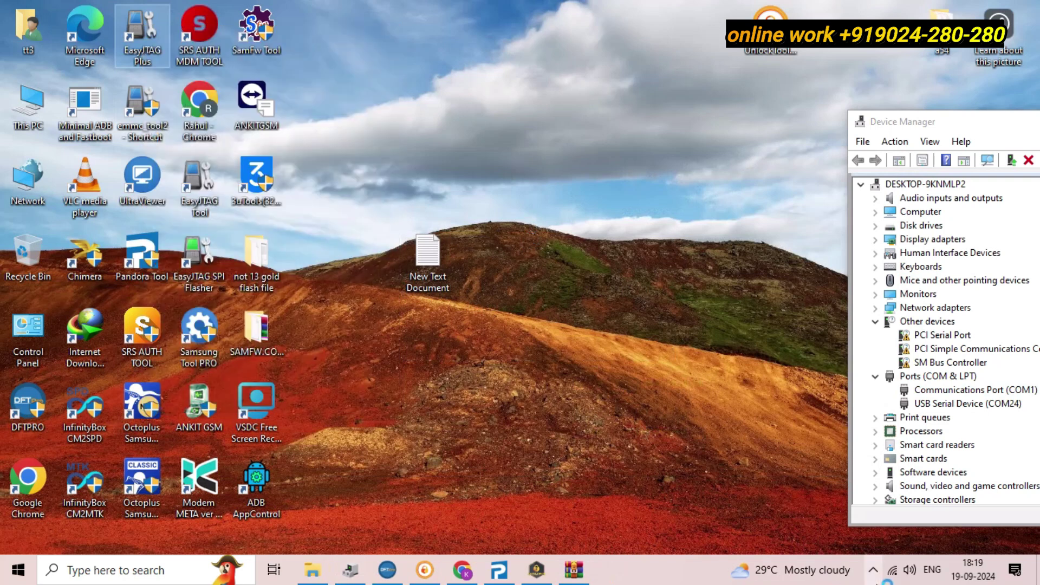
- In eMMC_tool Suite, set the voltage to 2.6 V and the frequency to 18 MHz
click(585, 344)
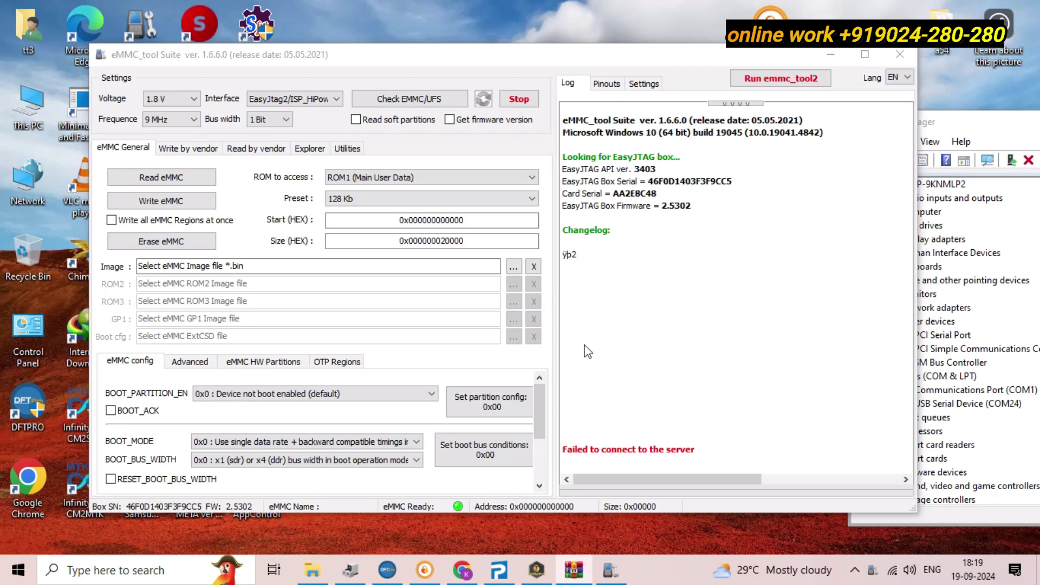
click(172, 98)
click(162, 152)
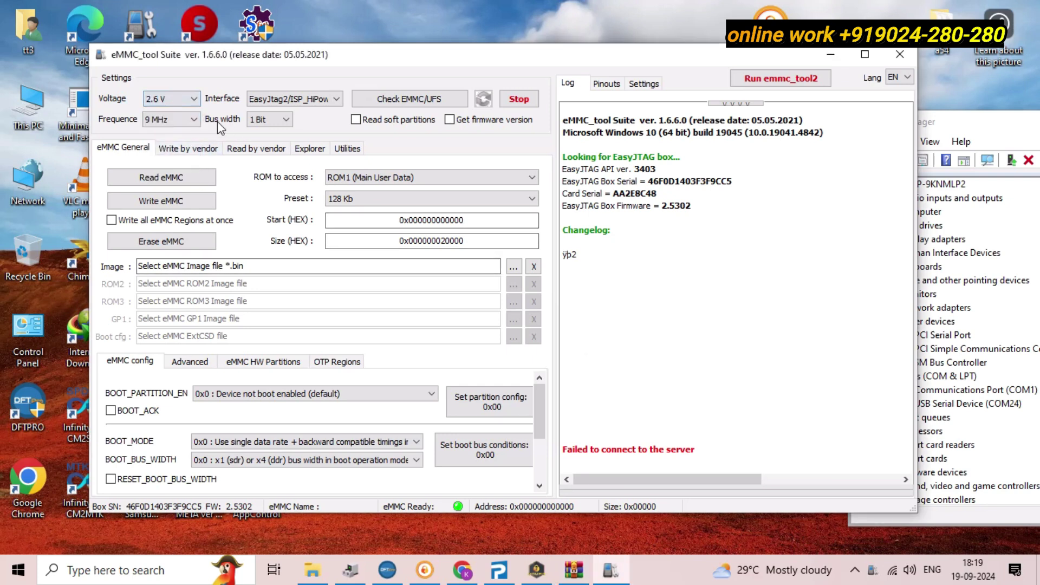
click(169, 120)
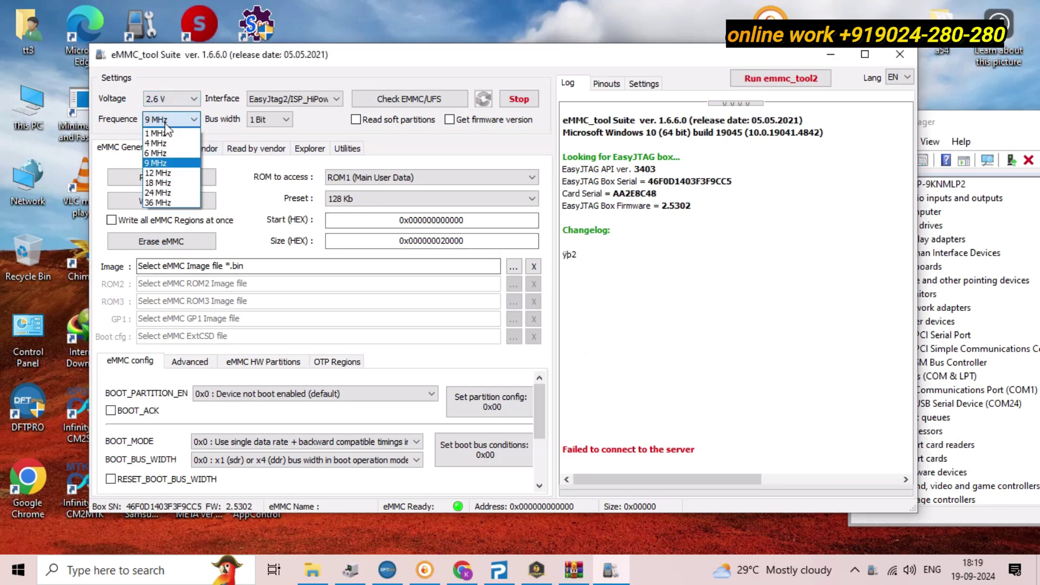
click(158, 182)
- Run the EMMC/UFS check to initialise the connected memory chip and read its device information
click(526, 36)
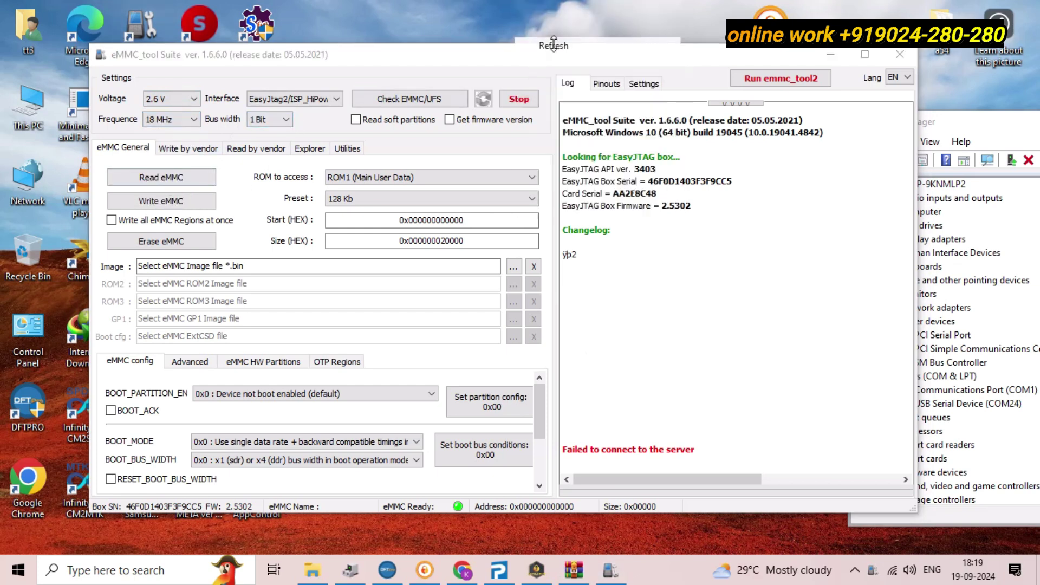
click(552, 72)
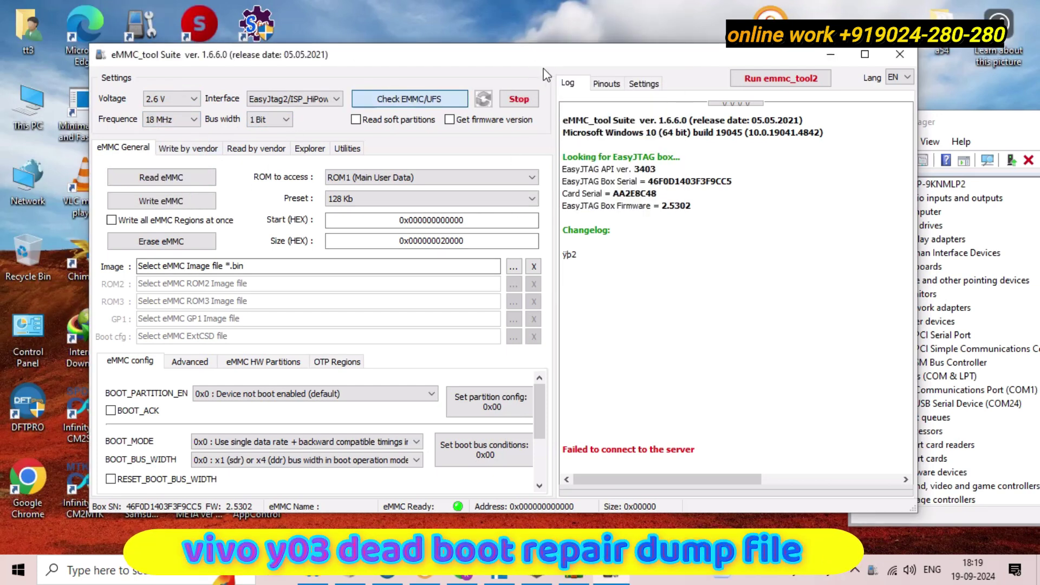
key(Return)
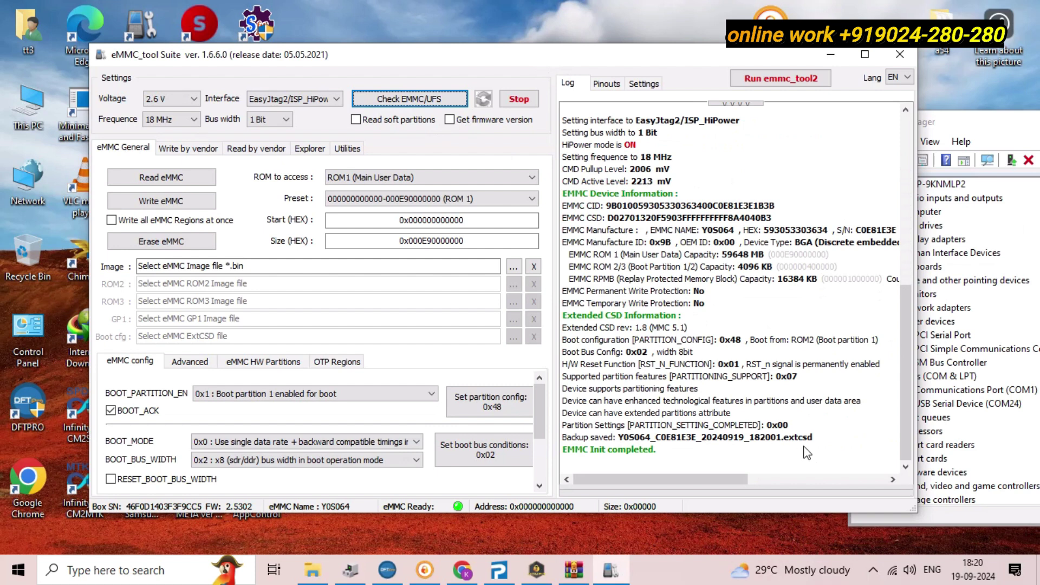
click(708, 439)
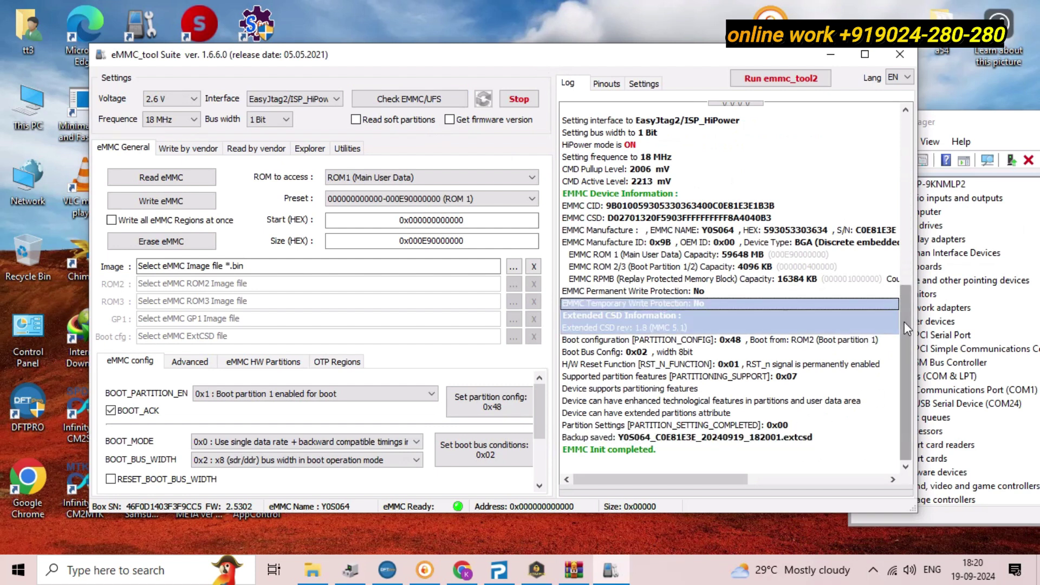
right_click(492, 1)
right_click(378, 1)
click(401, 44)
drag(393, 58, 366, 47)
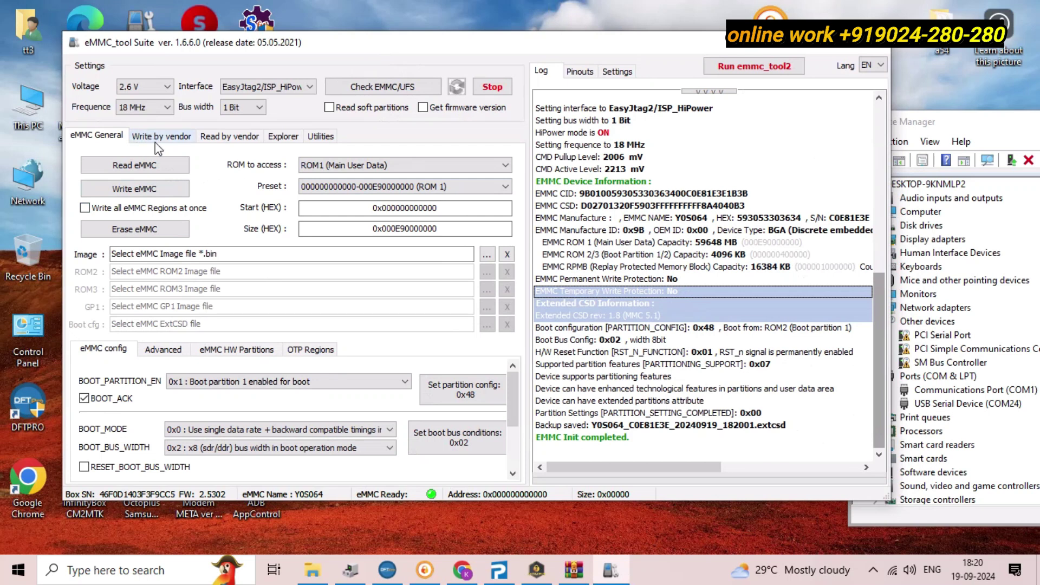
click(84, 209)
click(86, 208)
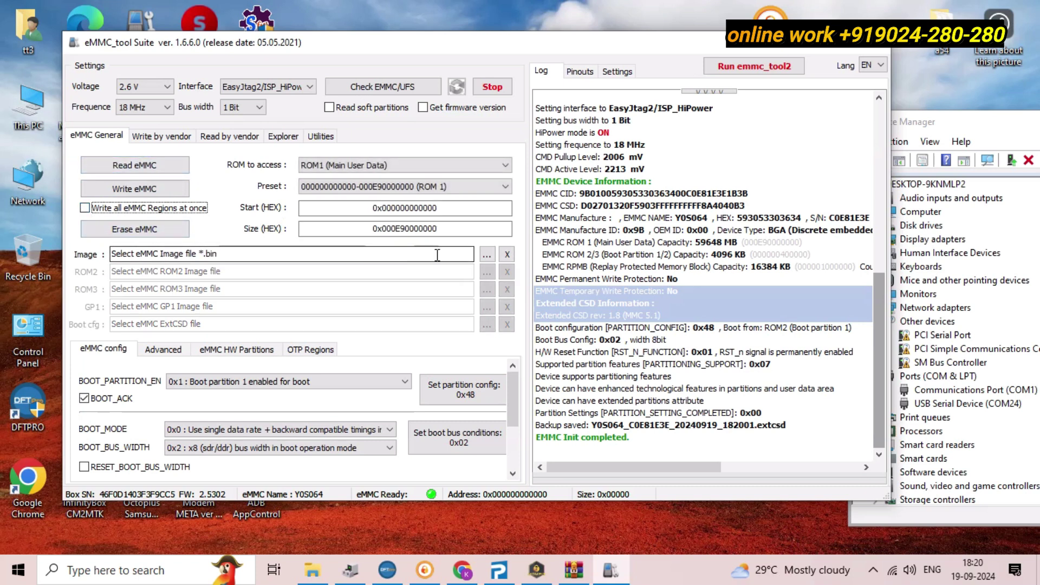
- Choose ROM2 (Boot Partition 1) with the 4 Mb size preset and start reading it from the eMMC
click(431, 166)
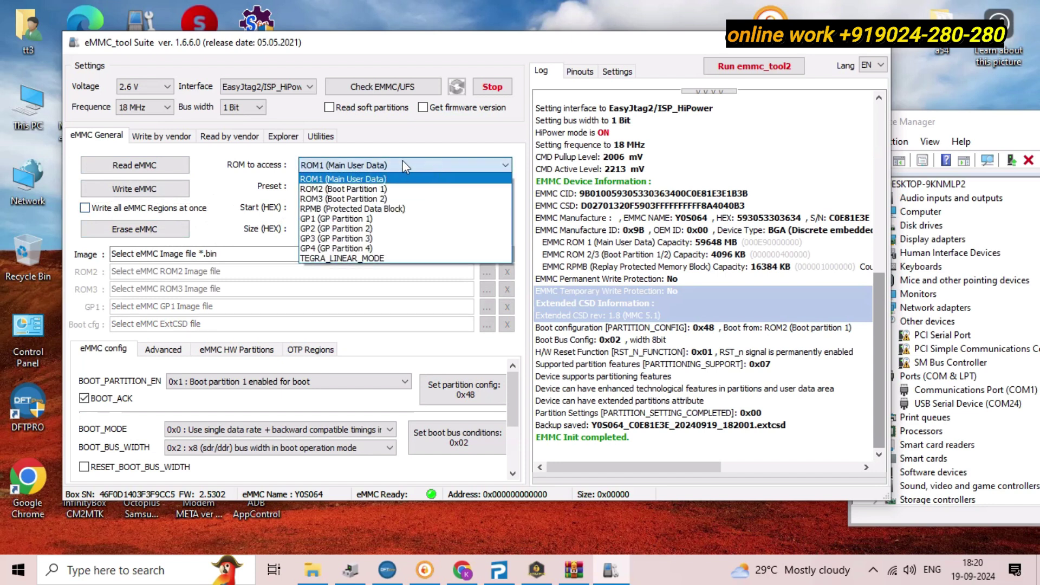
click(428, 178)
click(415, 165)
click(411, 188)
click(389, 187)
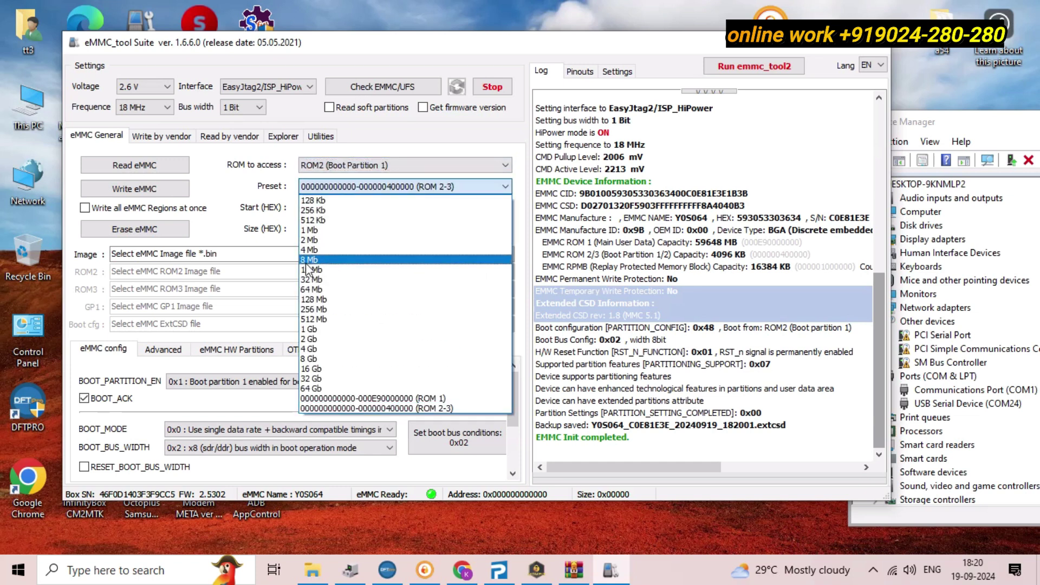
click(373, 250)
click(126, 167)
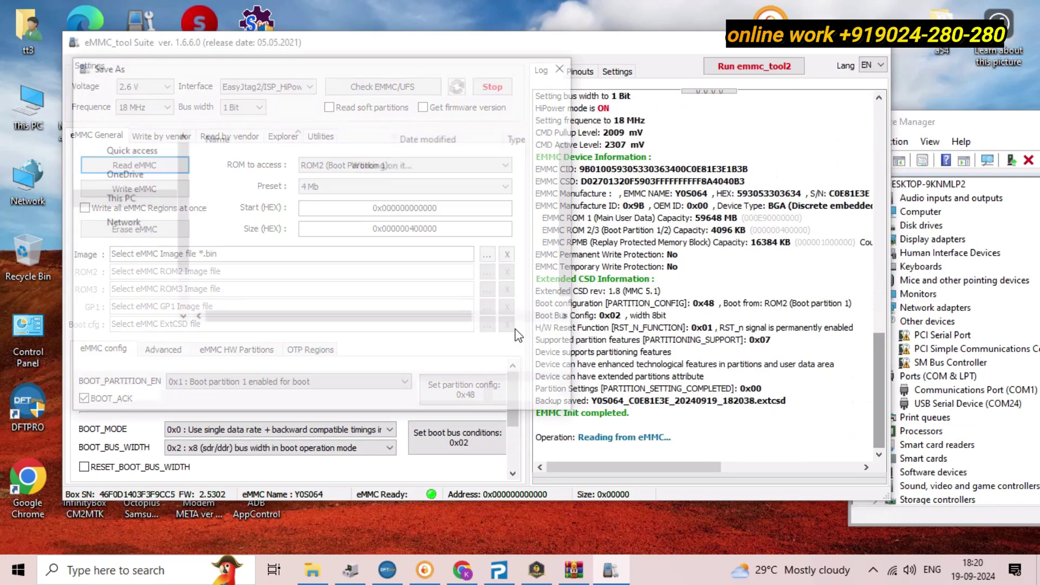
- Create a folder named "vivo y03 dump file" on the Desktop and save the ROM2 dump in it under the suggested file name
click(258, 154)
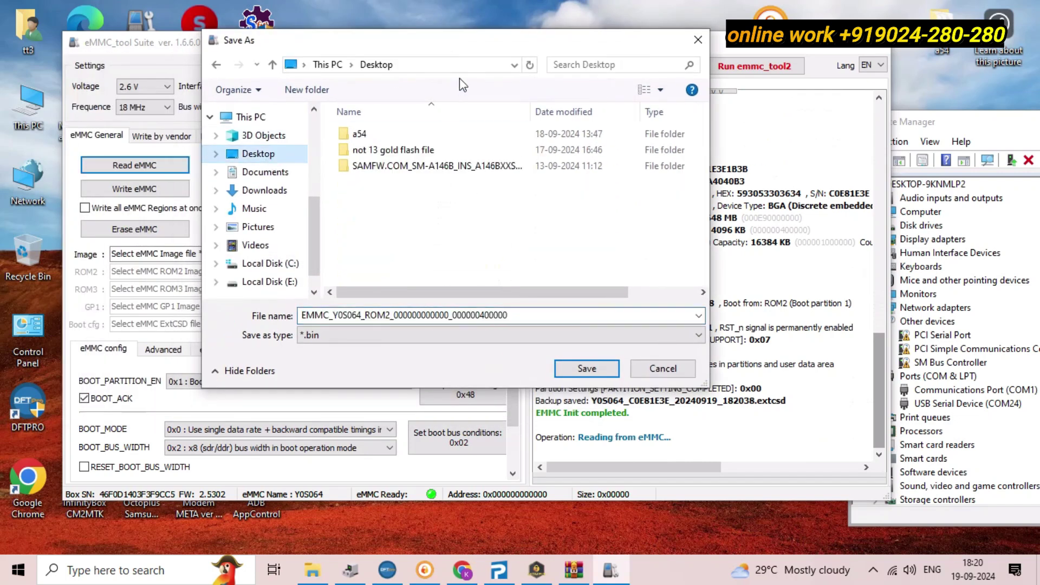
double_click(452, 42)
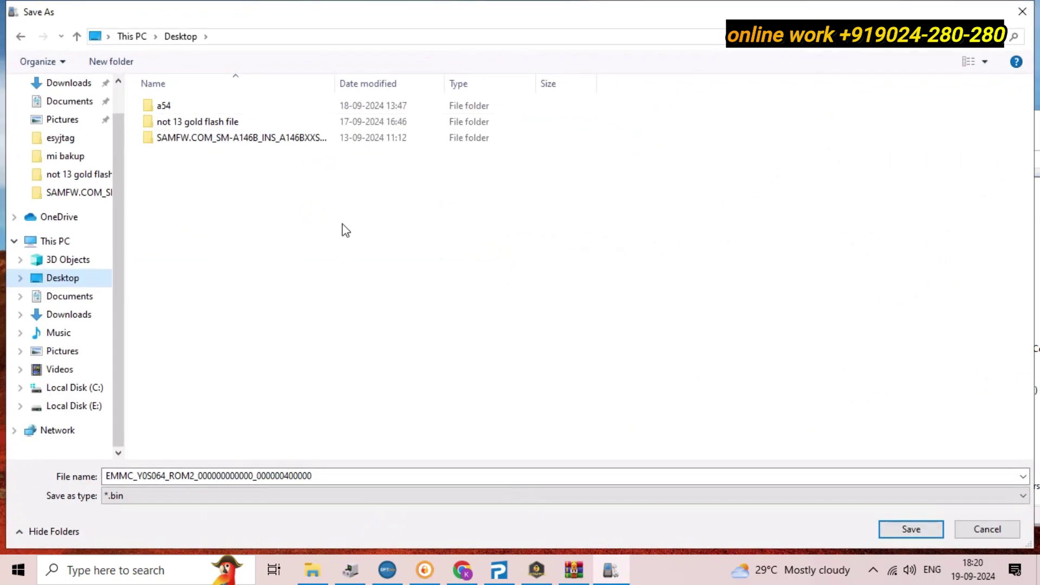
right_click(258, 194)
mouse_move(349, 359)
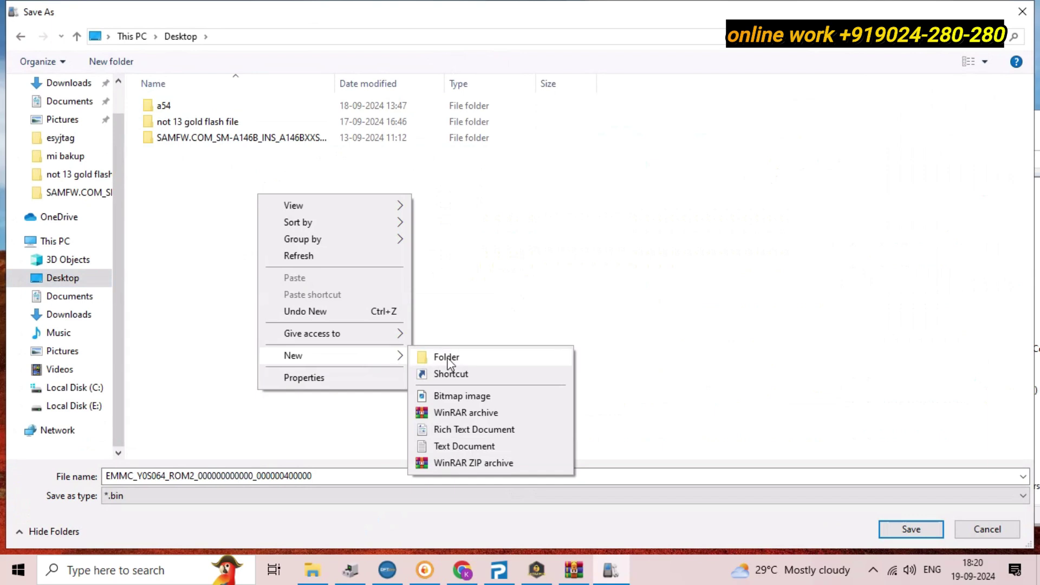
click(446, 359)
text(vivo y03)
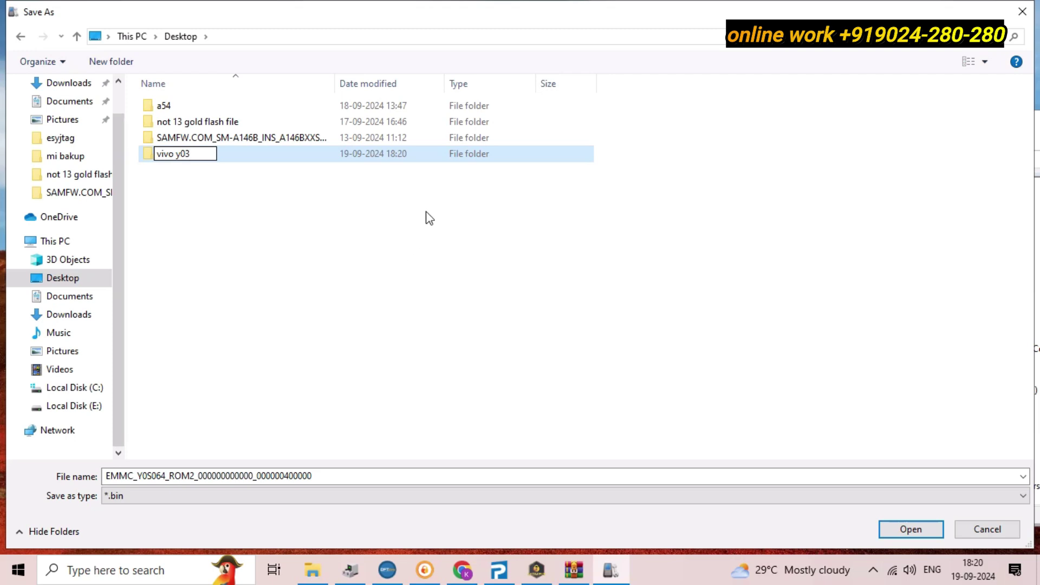
text(dump)
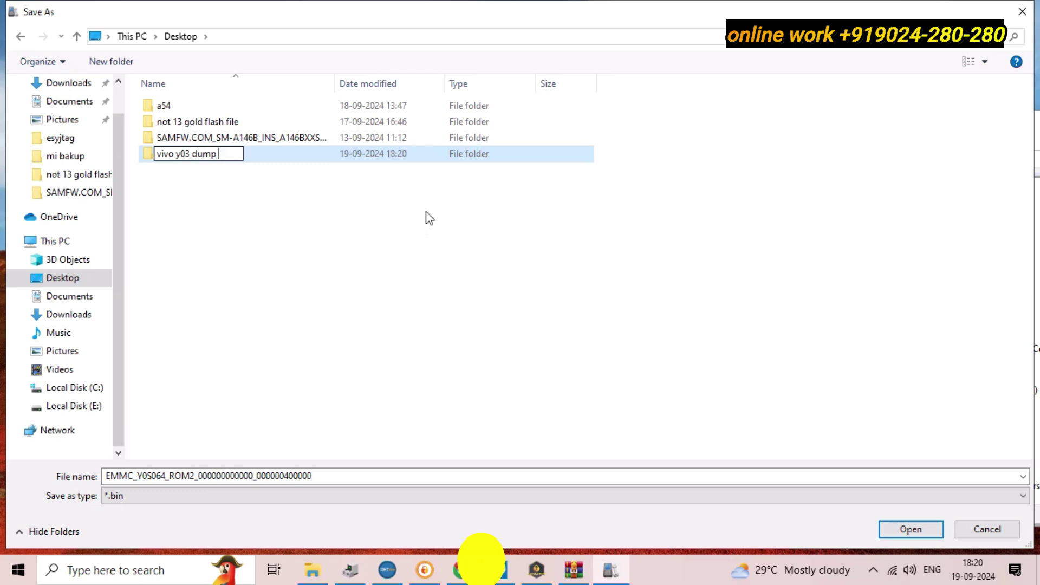
text( file)
key(Return)
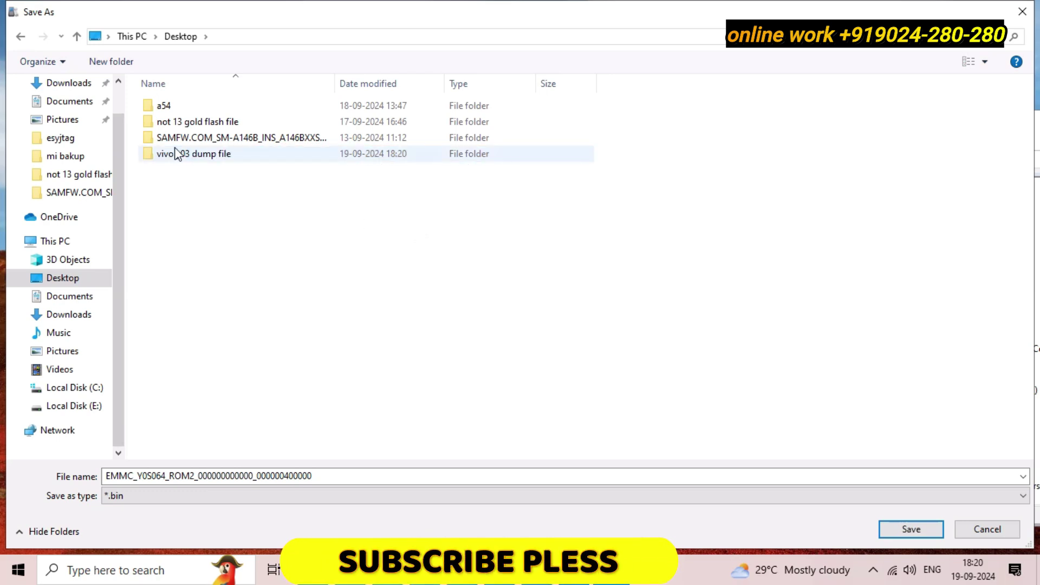
double_click(175, 154)
click(893, 535)
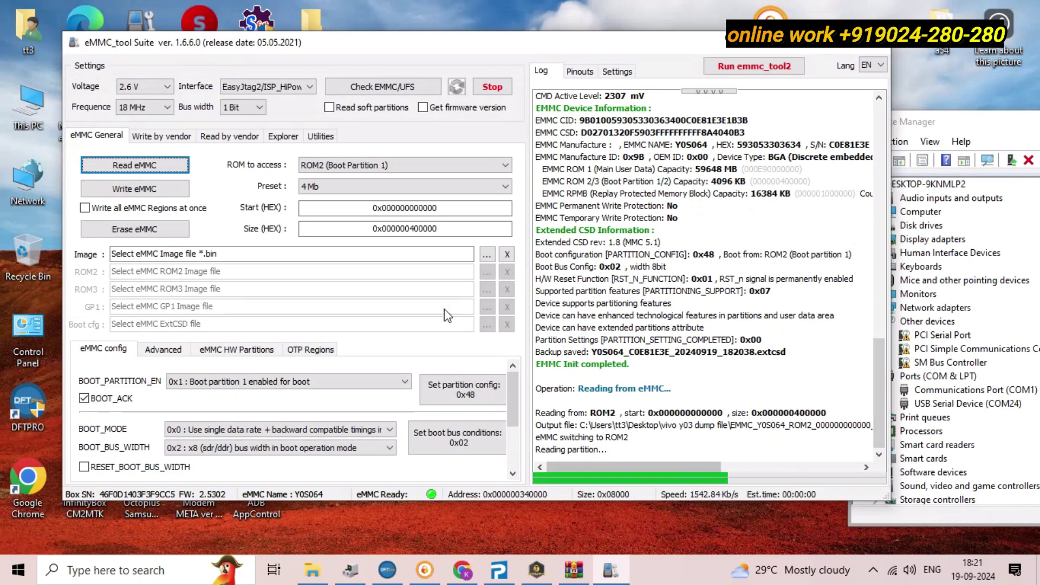
- Read ROM3 (Boot Partition 2) with the 4 Mb preset and save its dump in the "vivo y03 dump file" folder
click(399, 165)
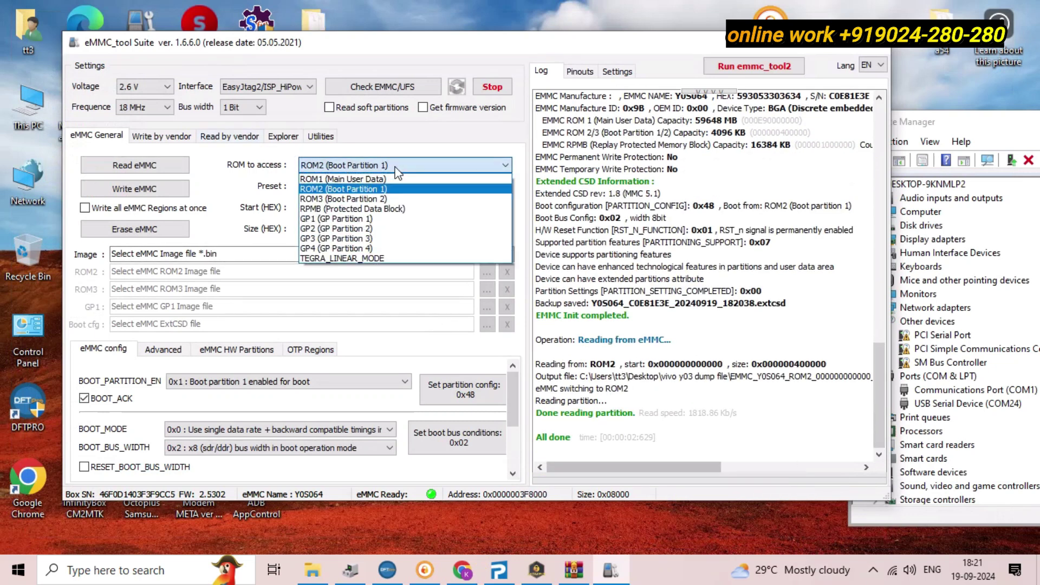
click(362, 199)
click(455, 187)
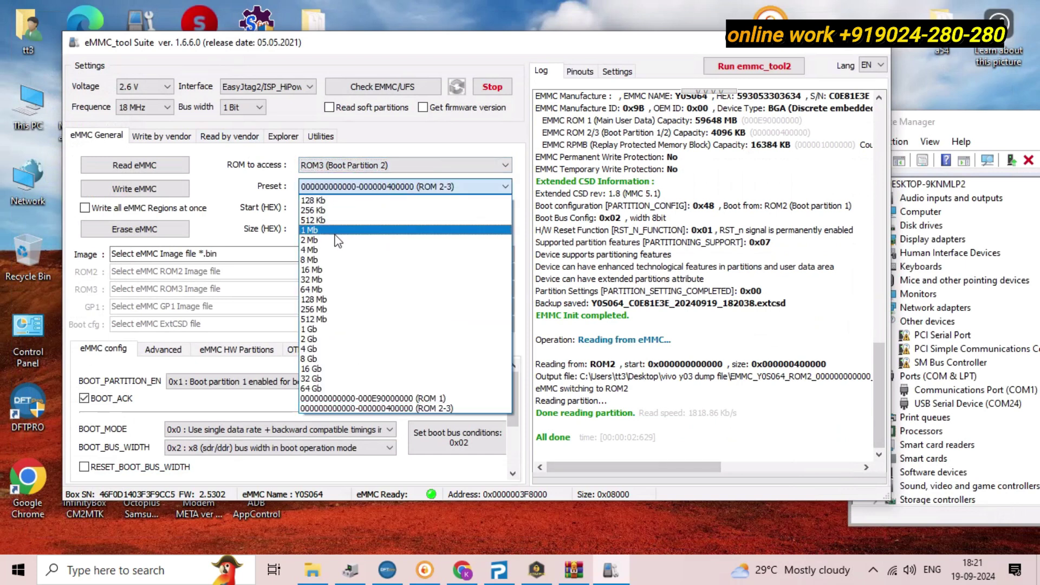
click(455, 260)
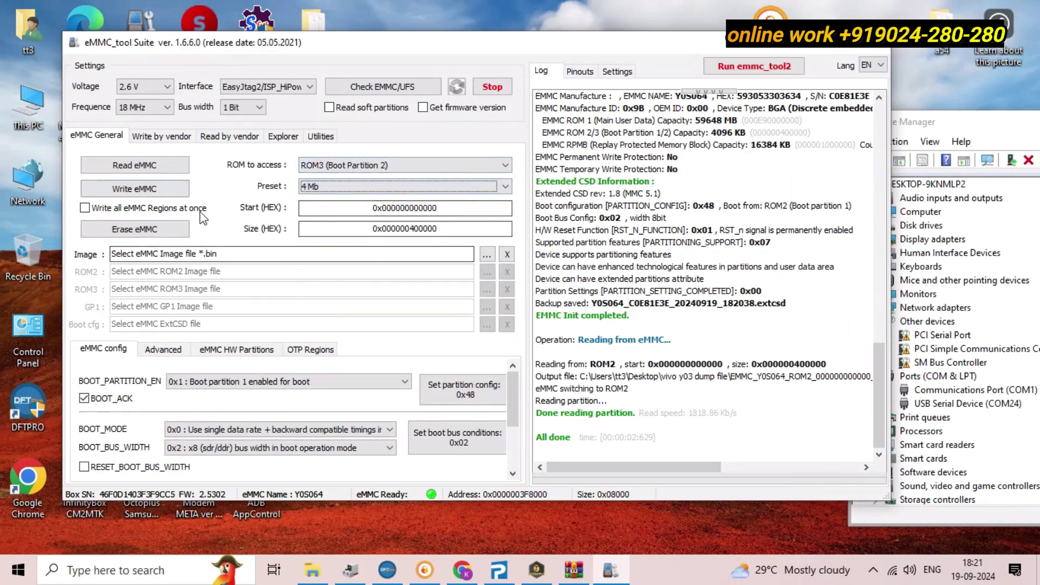
click(154, 171)
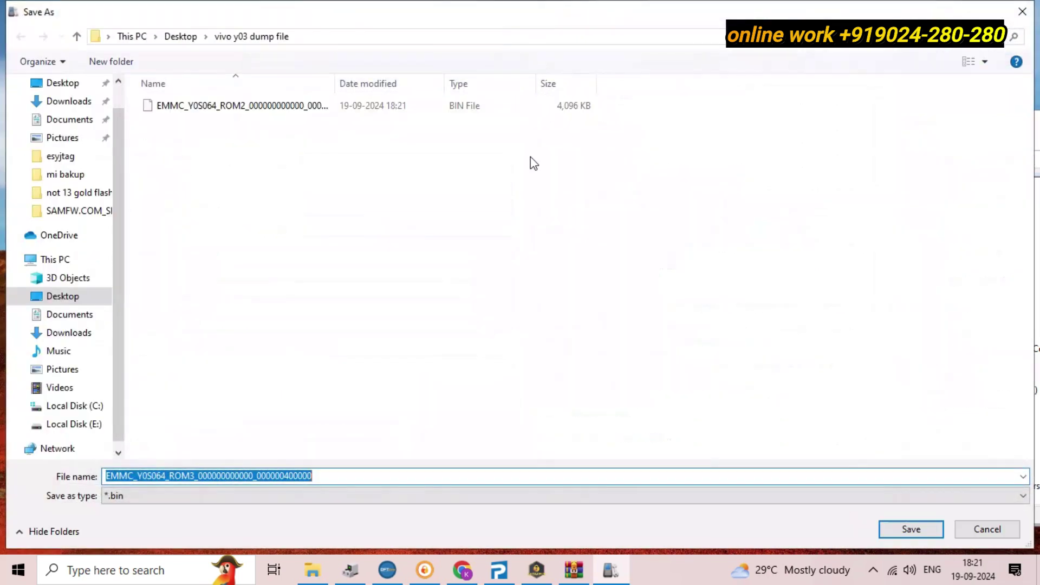
click(906, 532)
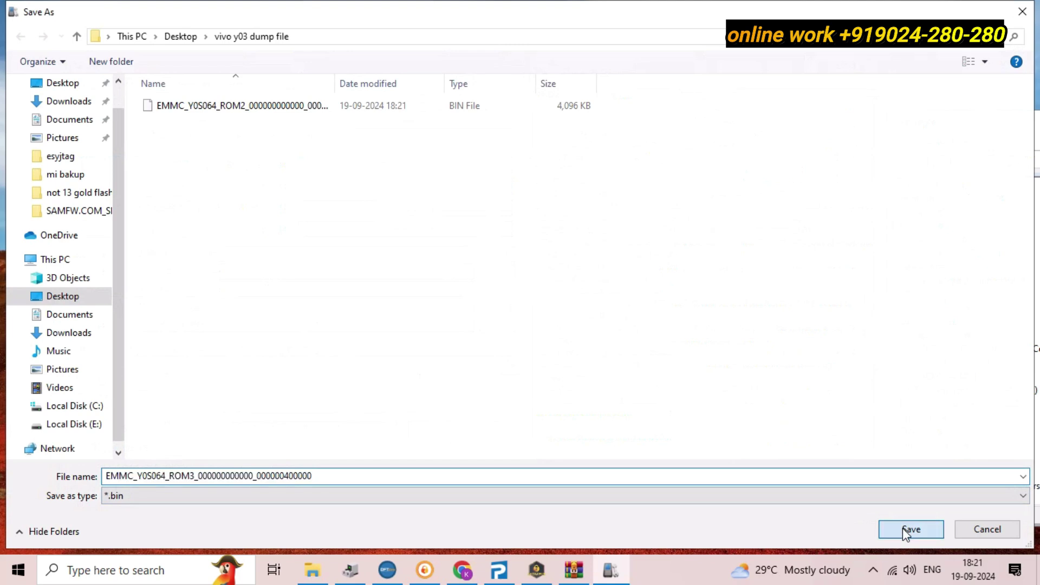
right_click(463, 12)
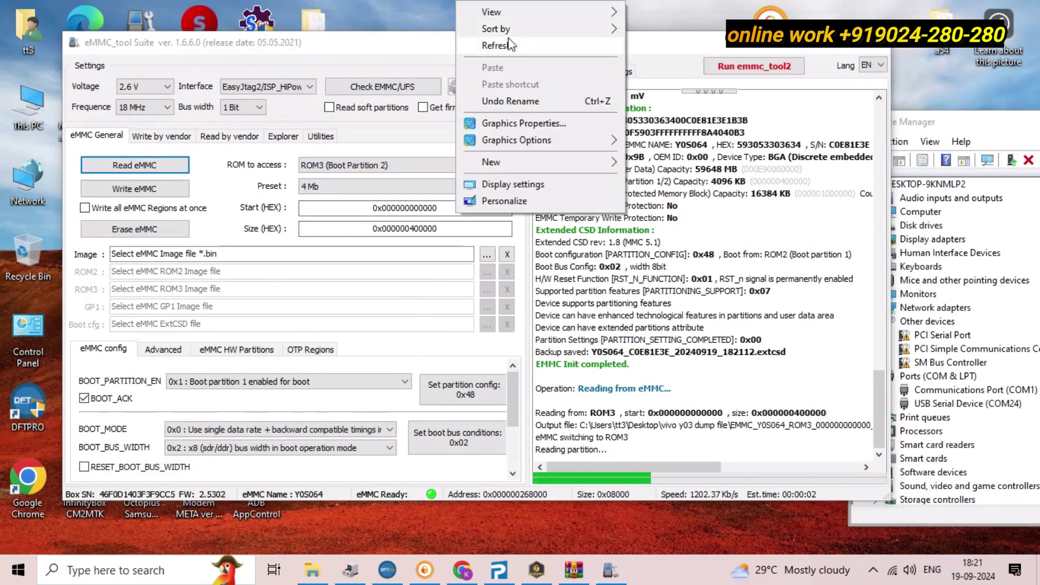
click(509, 42)
right_click(509, 1)
click(545, 44)
right_click(485, 2)
click(547, 46)
- Read ROM1 (Main User Data) with the 1 Gb preset and save its dump in the "vivo y03 dump file" folder under the suggested name
click(412, 165)
click(382, 175)
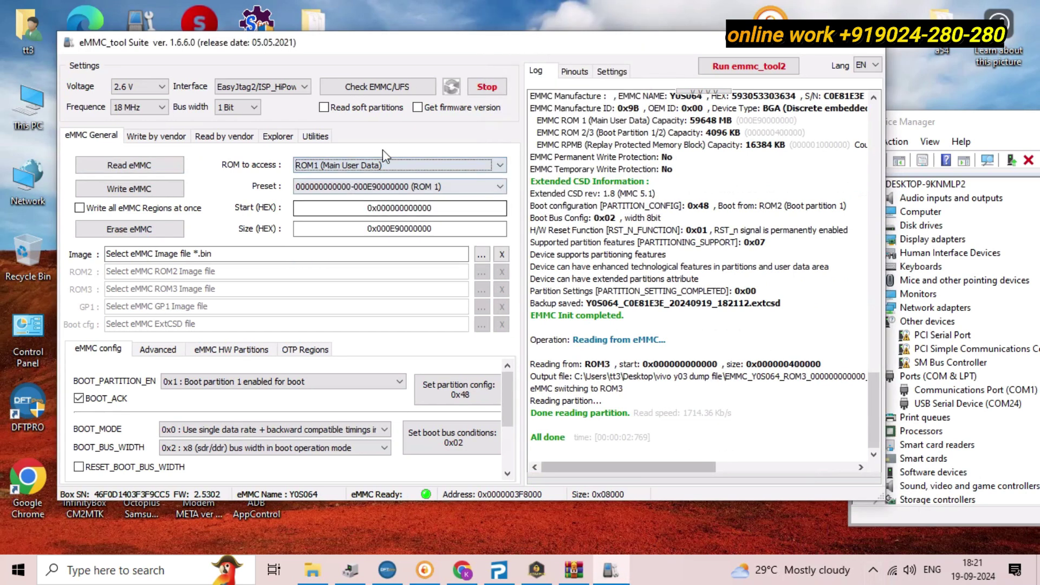
click(412, 187)
click(313, 328)
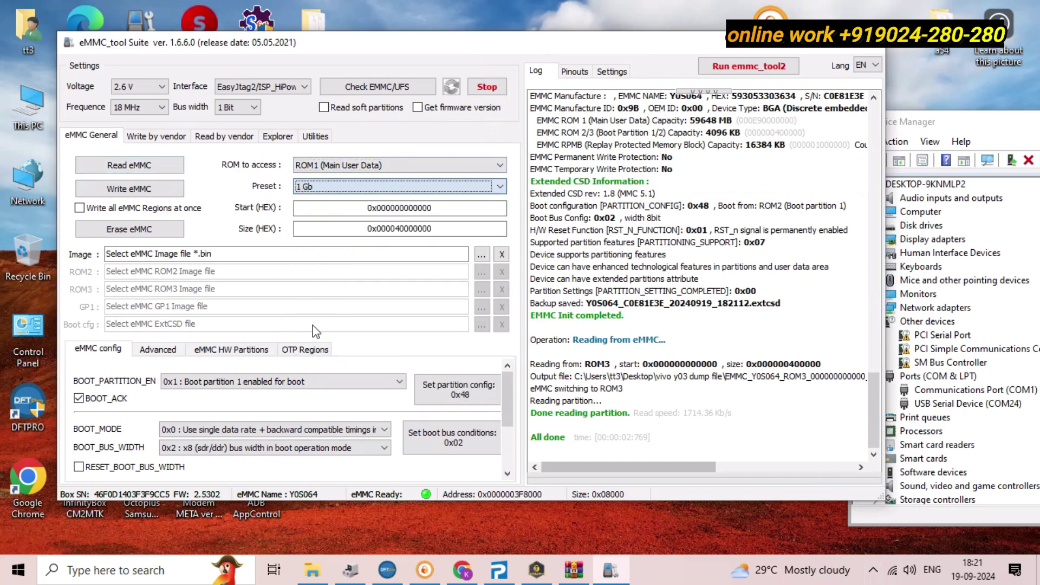
right_click(472, 6)
click(486, 48)
drag(486, 47, 484, 42)
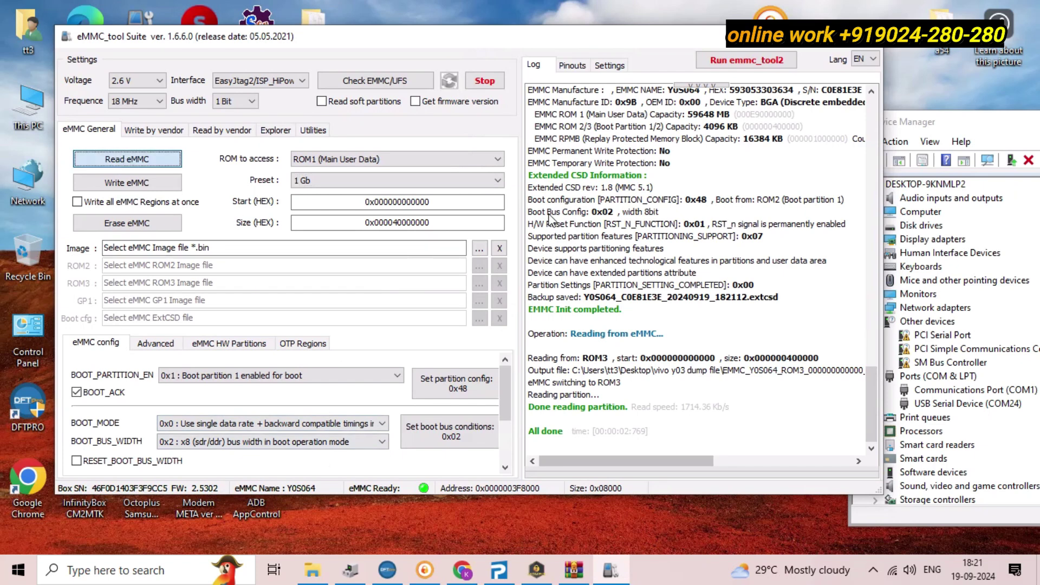
right_click(539, 3)
click(553, 41)
click(118, 102)
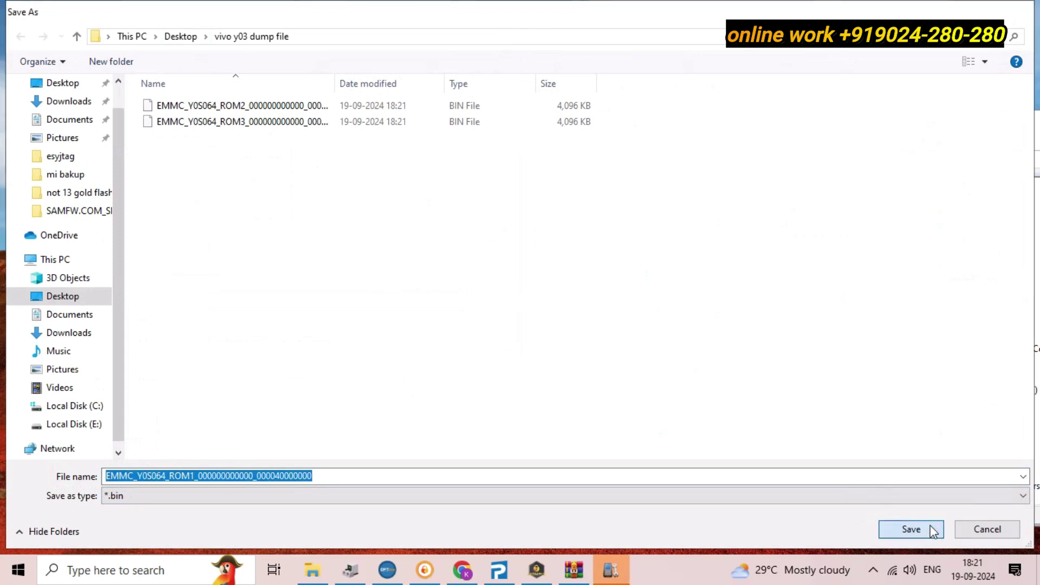
click(932, 530)
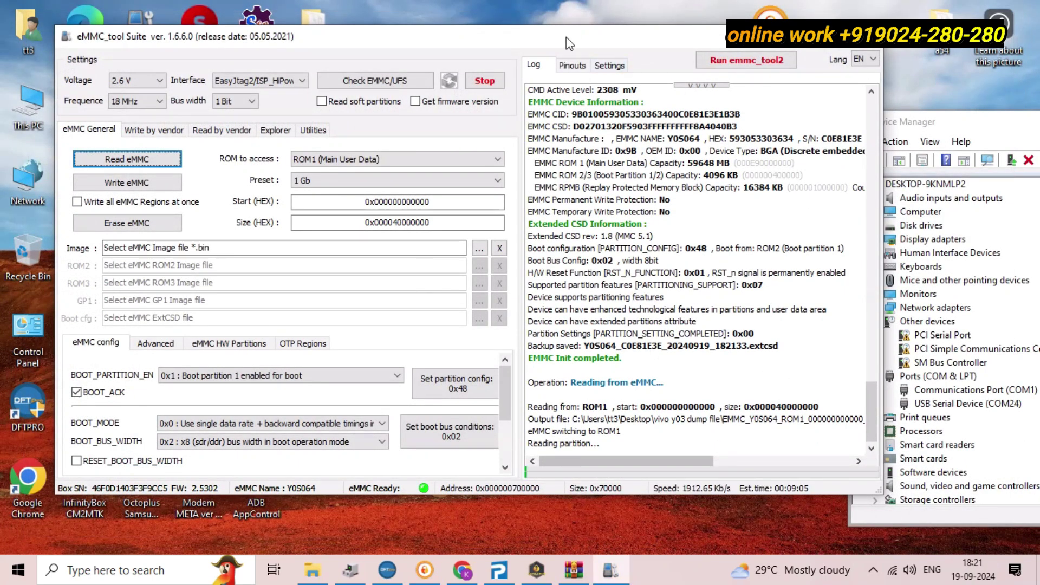
right_click(555, 2)
click(610, 49)
right_click(546, 2)
click(594, 48)
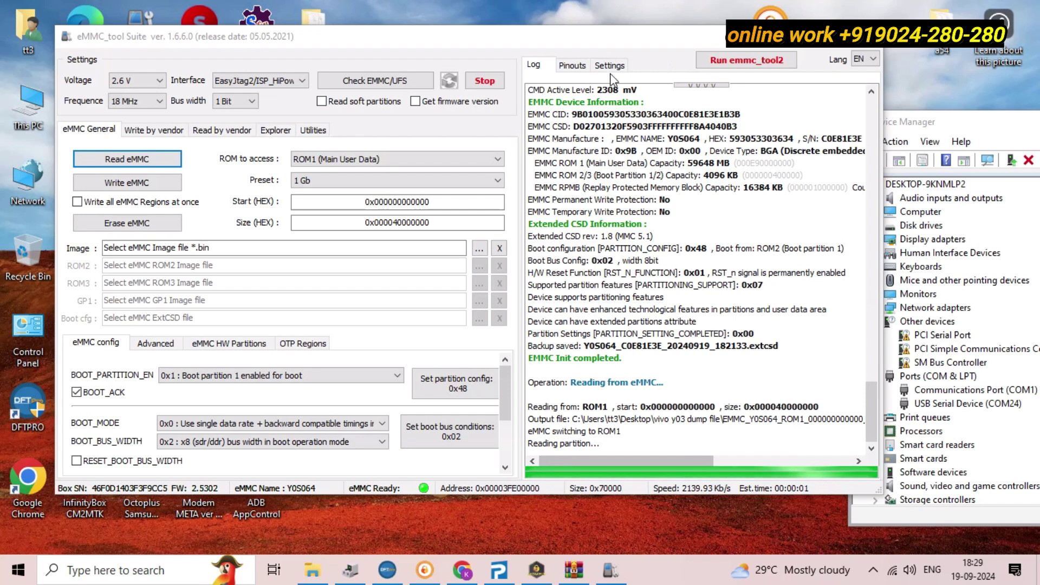
right_click(489, 1)
key(Escape)
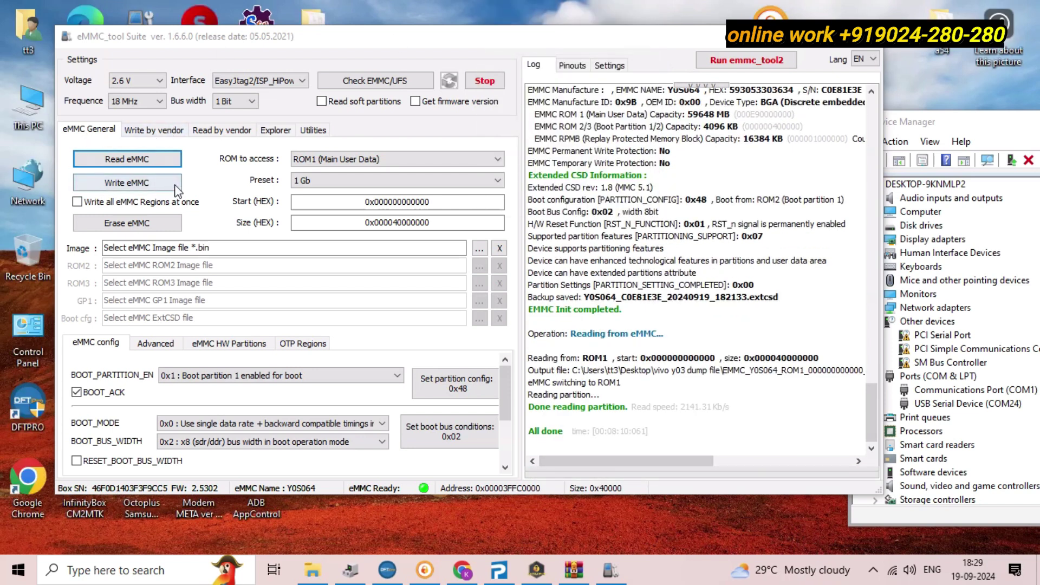
- For reading by vendor, choose MediaTek (GPT, PMT) and find the partition table from the device
click(173, 132)
click(214, 131)
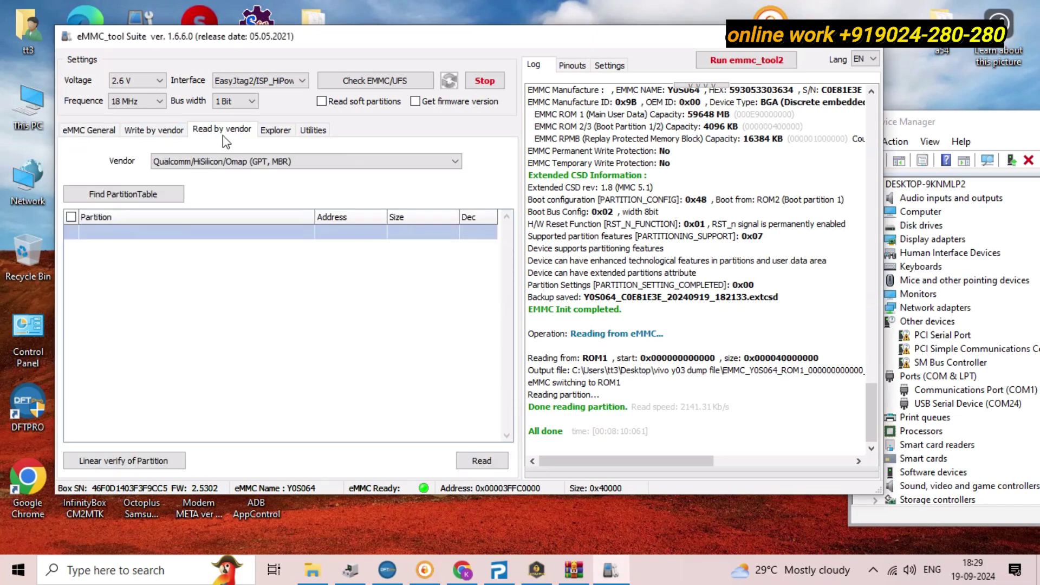
click(219, 161)
click(163, 193)
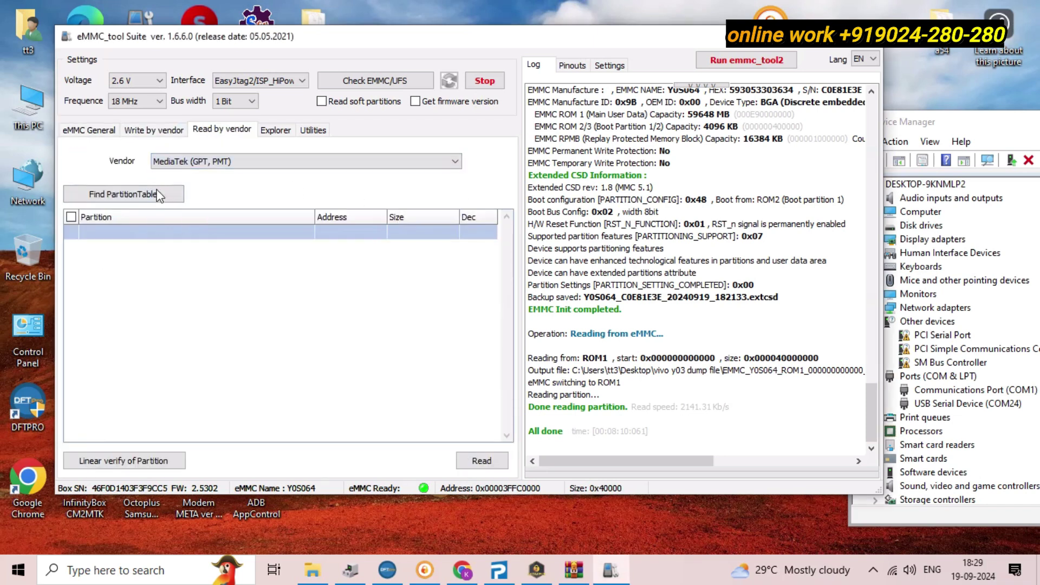
click(151, 196)
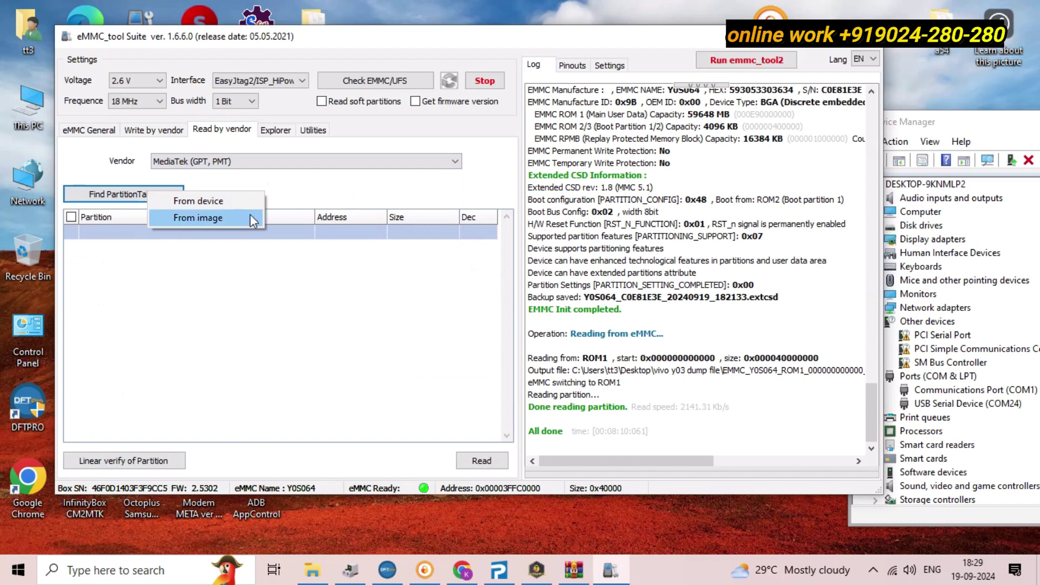
click(208, 203)
right_click(518, 1)
click(584, 48)
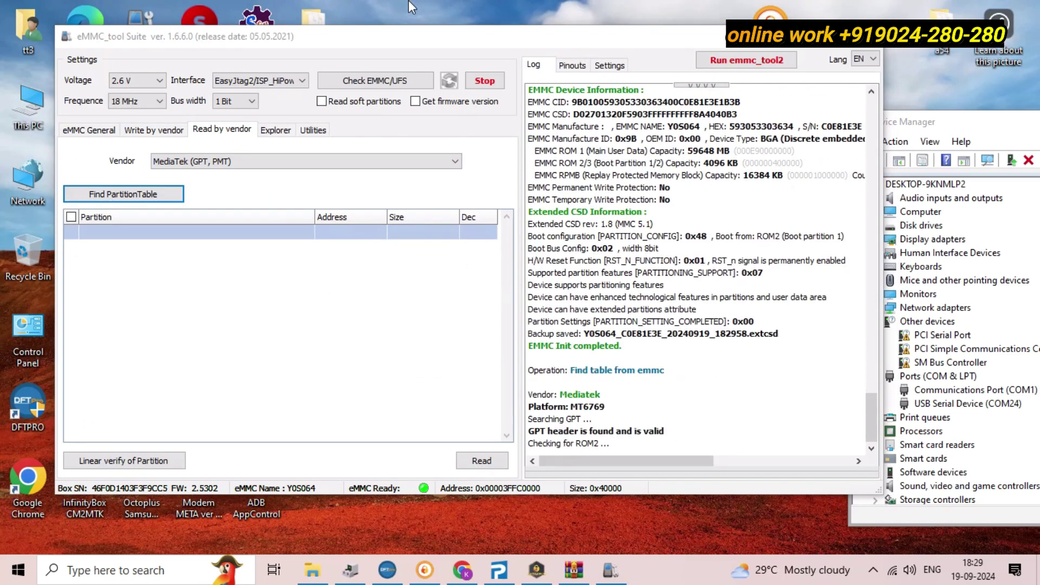
right_click(425, 1)
click(450, 46)
right_click(456, 3)
click(482, 44)
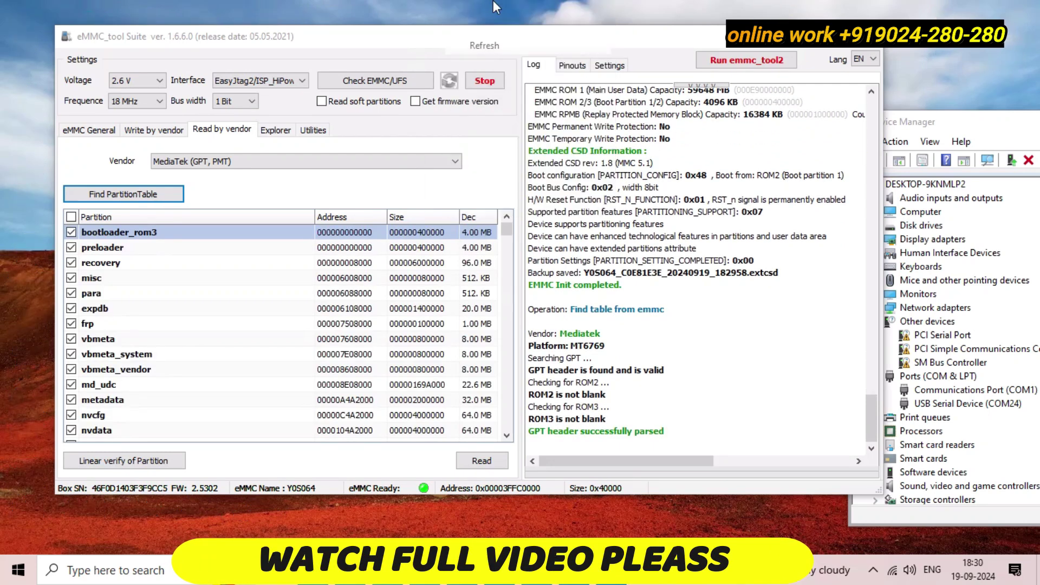
- Exclude the userdata and super partitions from the set to read
drag(507, 229, 499, 438)
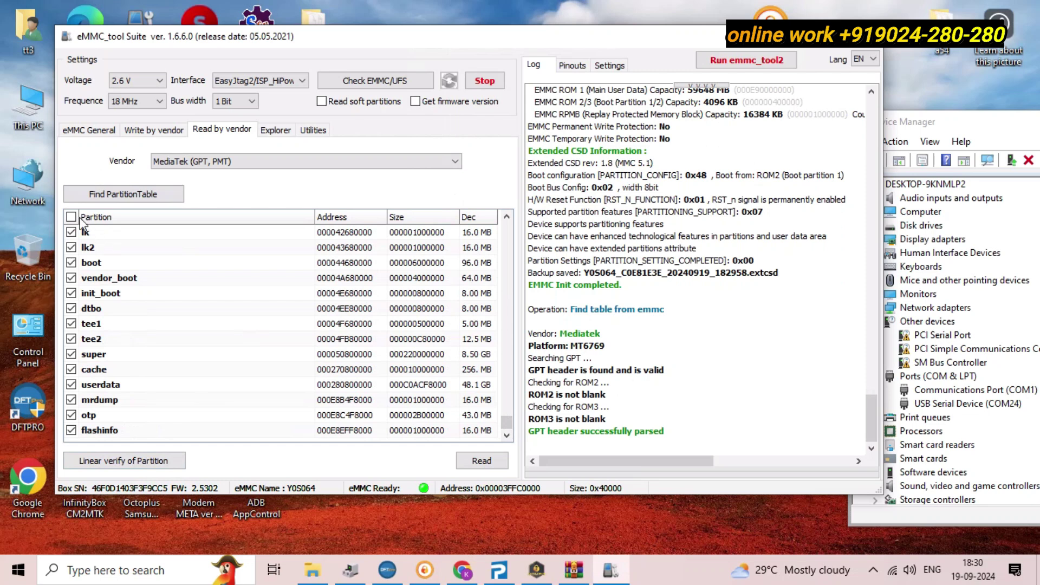
click(72, 385)
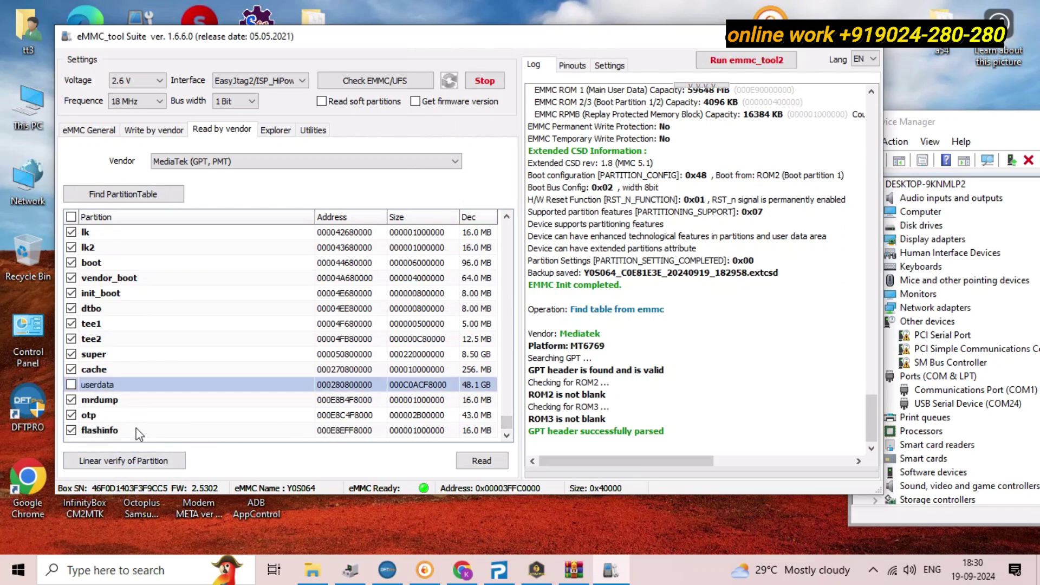
click(72, 355)
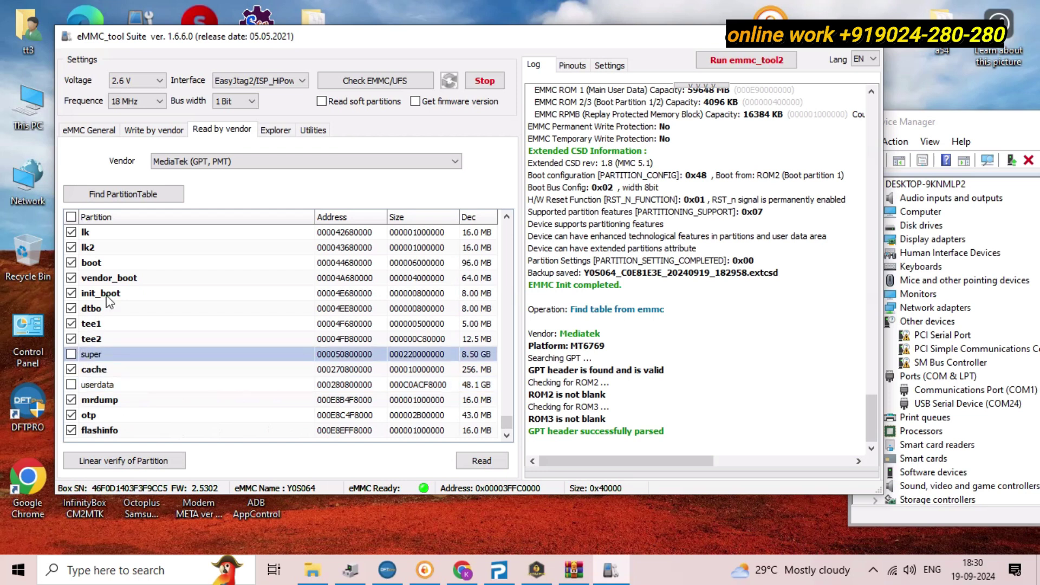
- Check the sizes of the remaining selected partitions and exclude the cache partition from the read as well
scroll(108, 301, up, 3)
scroll(108, 302, up, 3)
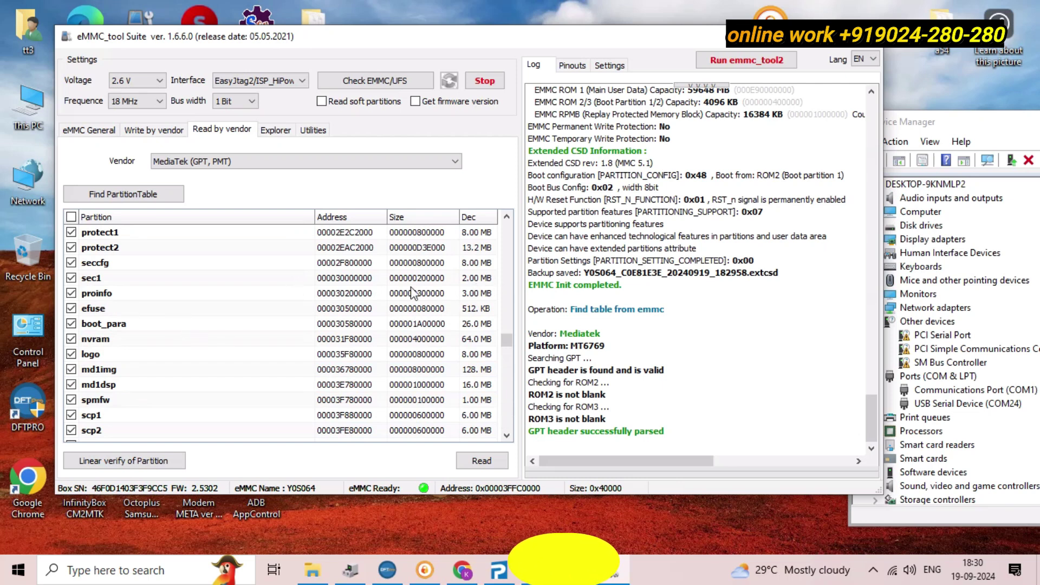
scroll(293, 245, up, 6)
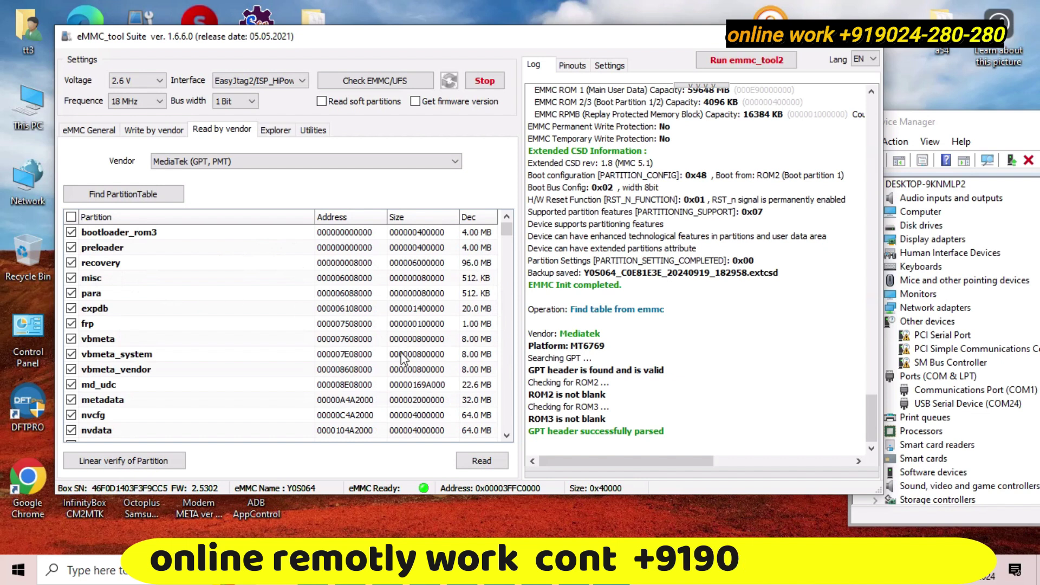
scroll(471, 406, down, 1)
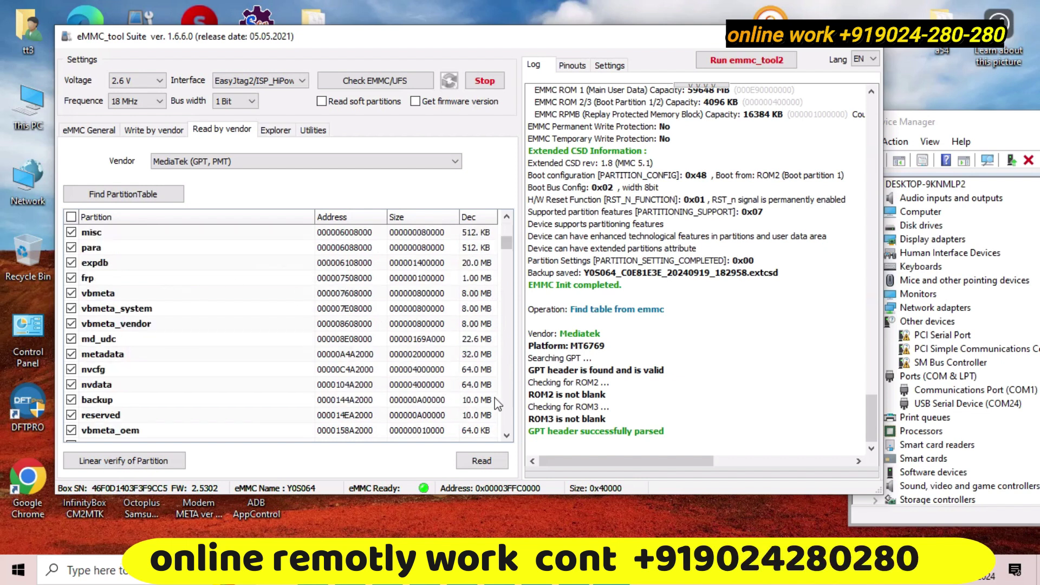
scroll(502, 405, down, 1)
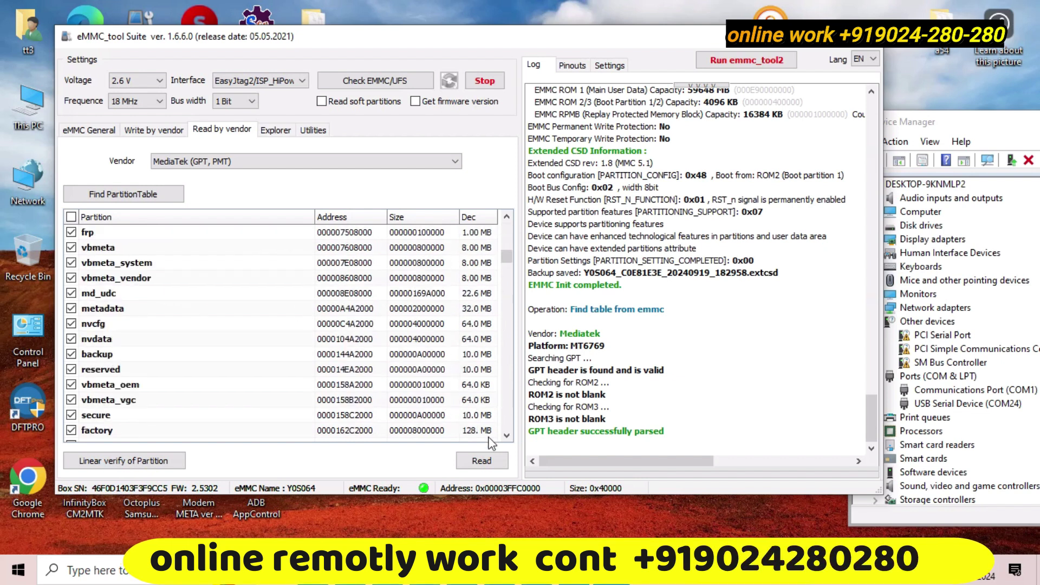
scroll(490, 439, down, 3)
scroll(499, 420, down, 1)
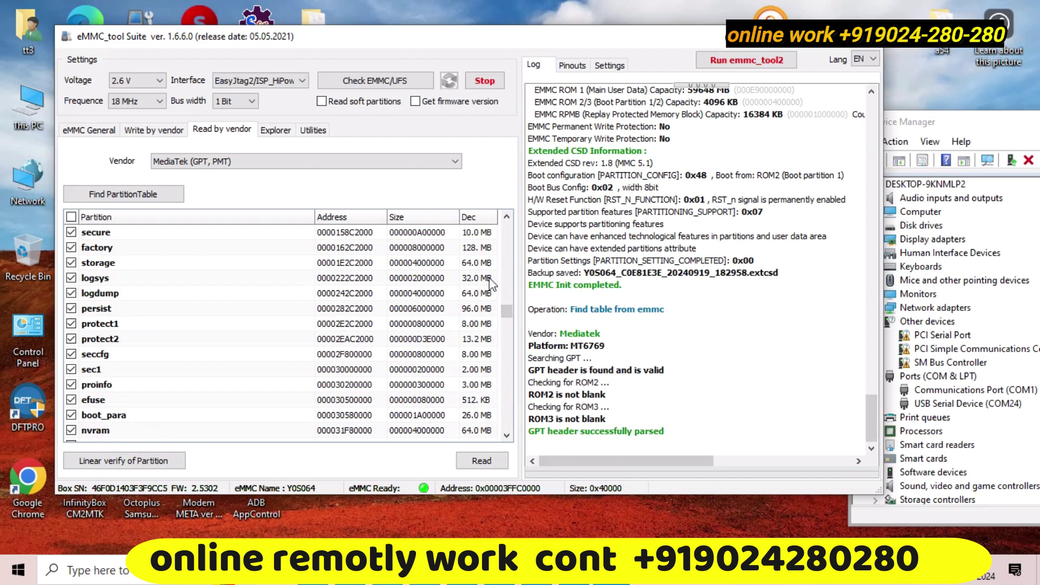
drag(506, 317, 506, 369)
click(460, 355)
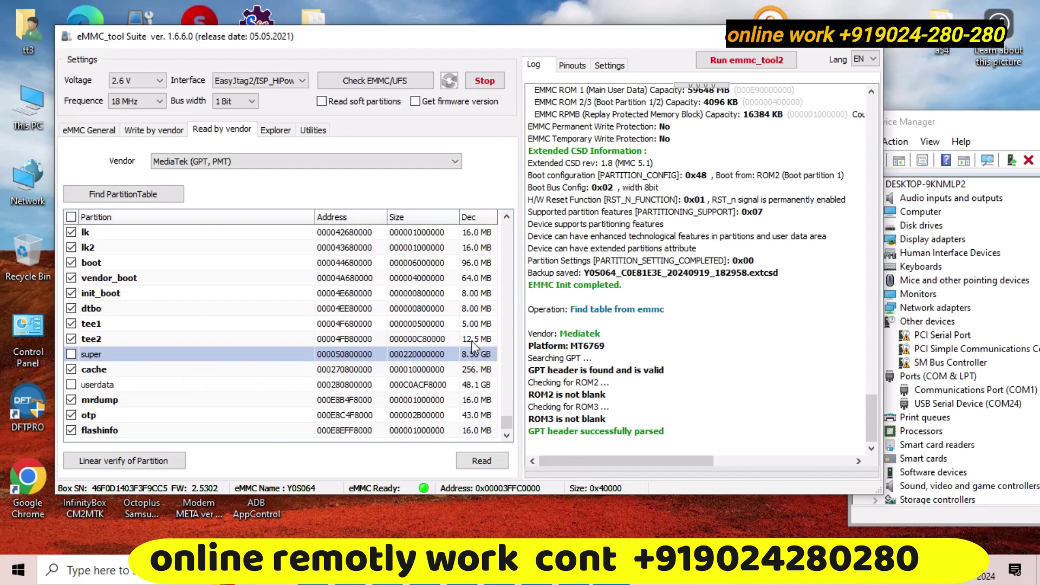
click(76, 370)
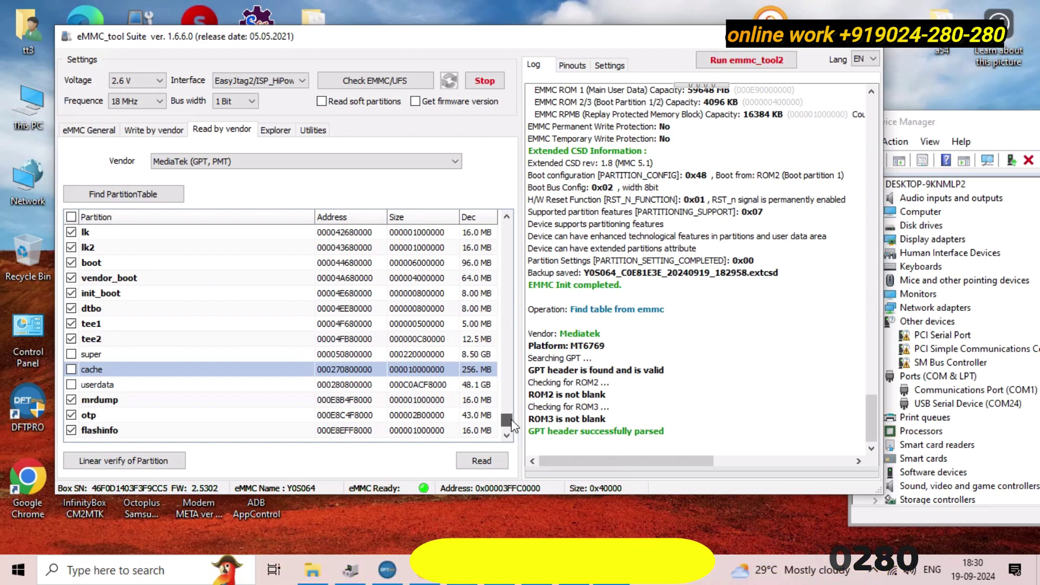
- Read the selected partitions into a new folder named "sectter file" inside the "vivo y03 dump file" folder
scroll(511, 421, up, 1)
scroll(511, 421, up, 1)
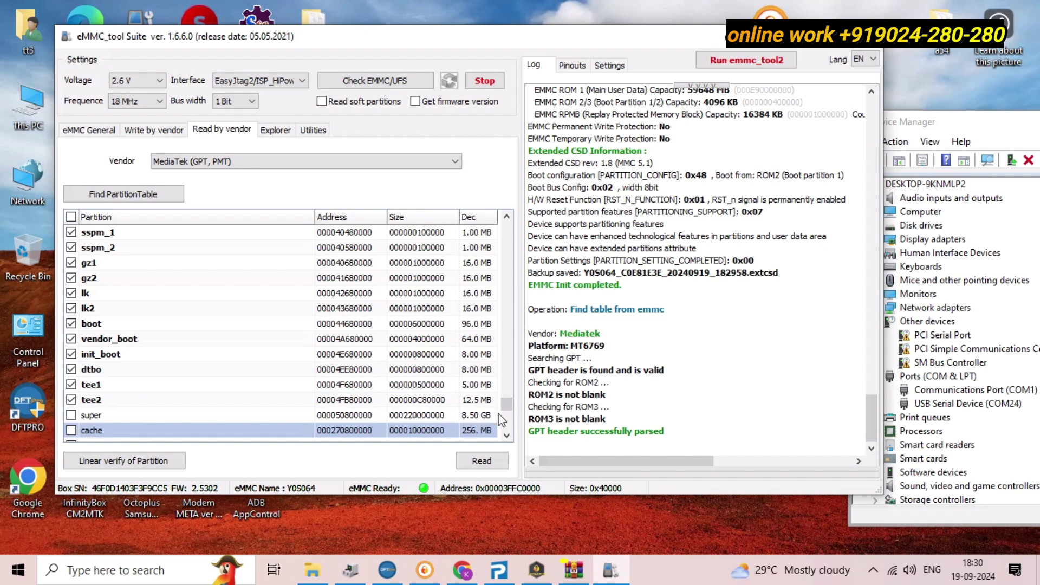
scroll(509, 411, up, 1)
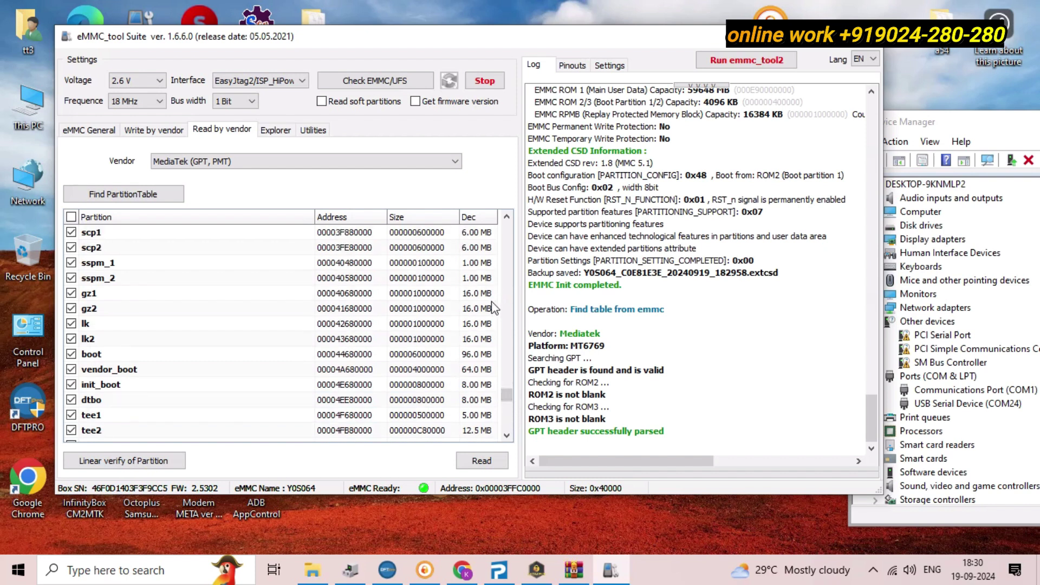
drag(508, 393, 546, 233)
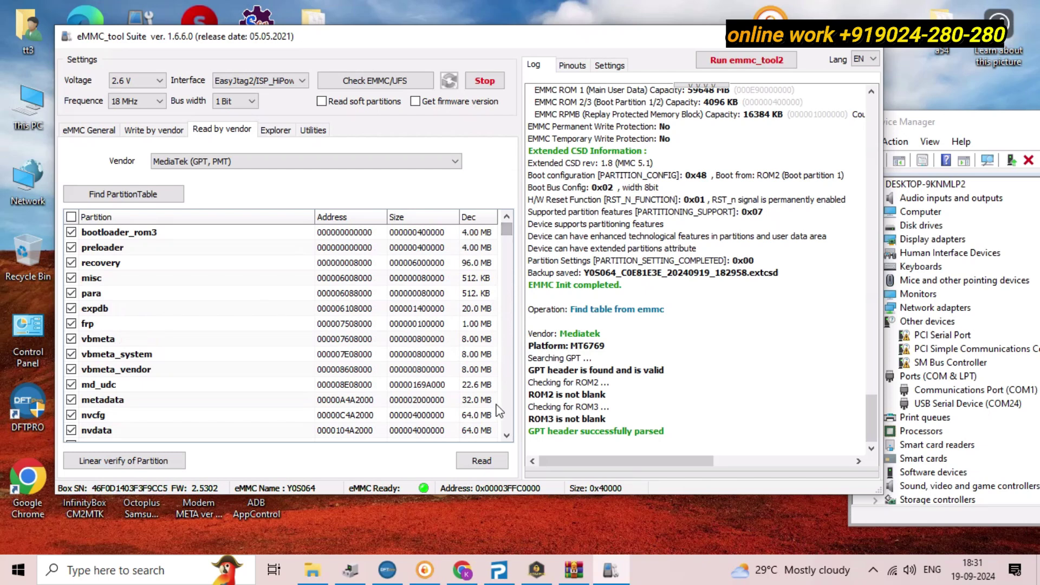
click(503, 461)
drag(209, 49, 225, 48)
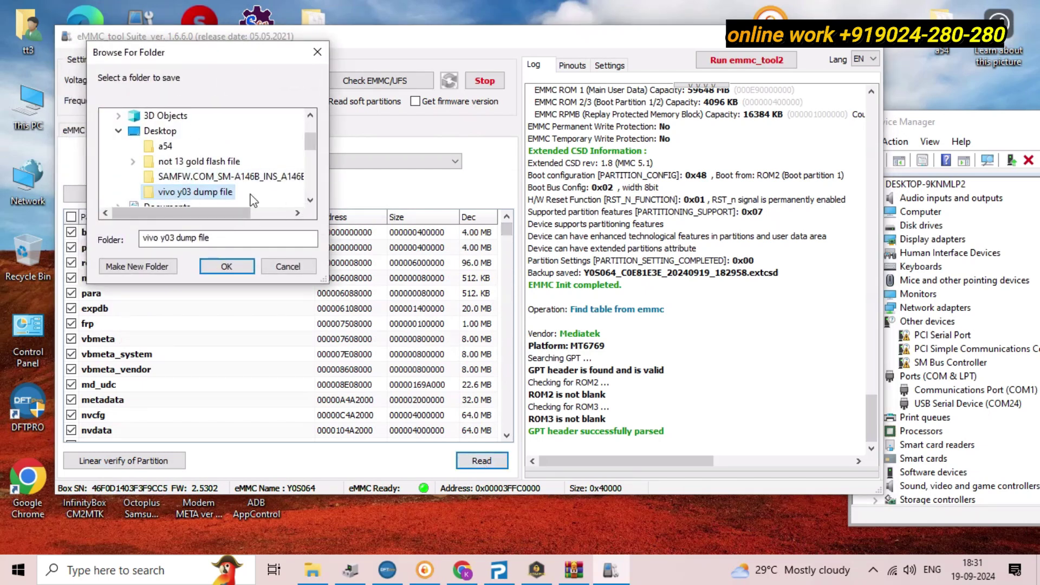
click(148, 266)
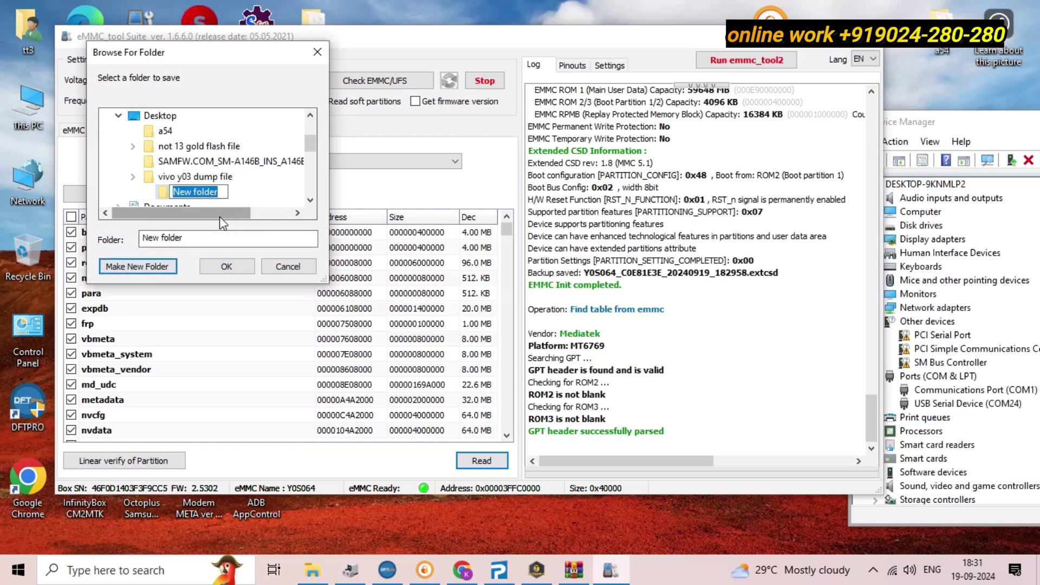
text(sect)
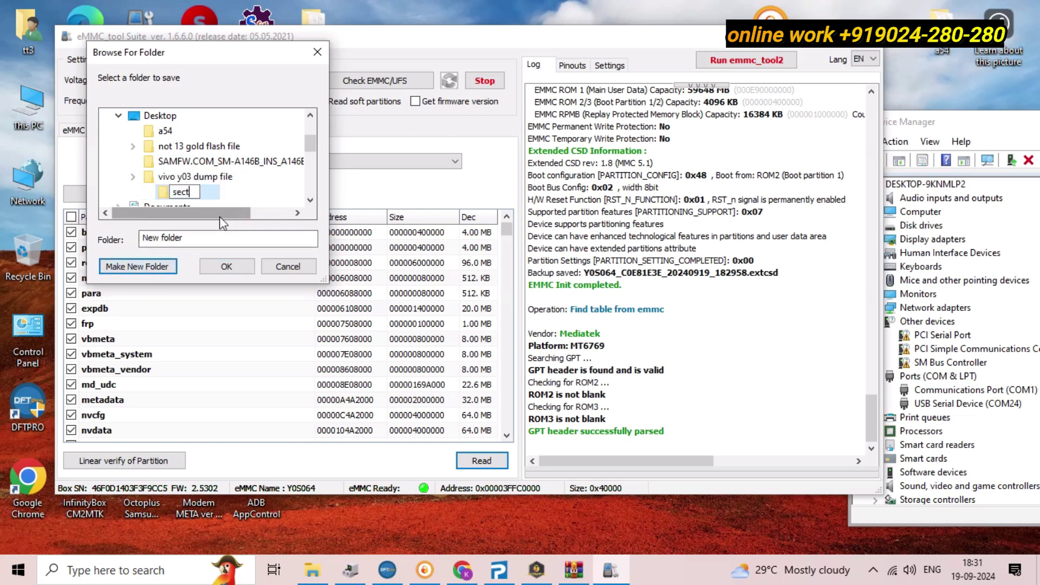
text(ter file)
key(Return)
key(Return)
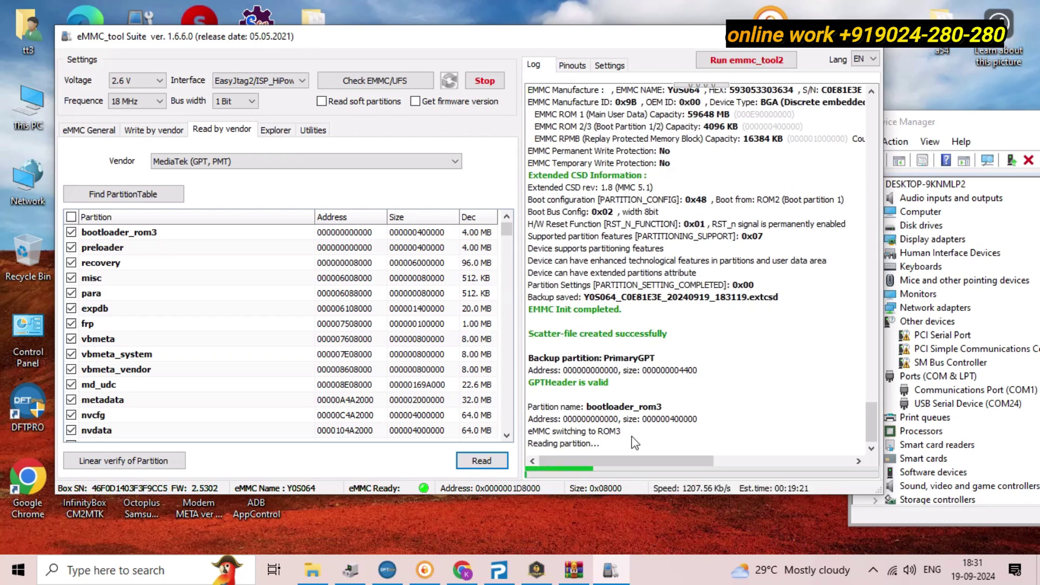
right_click(902, 4)
click(899, 44)
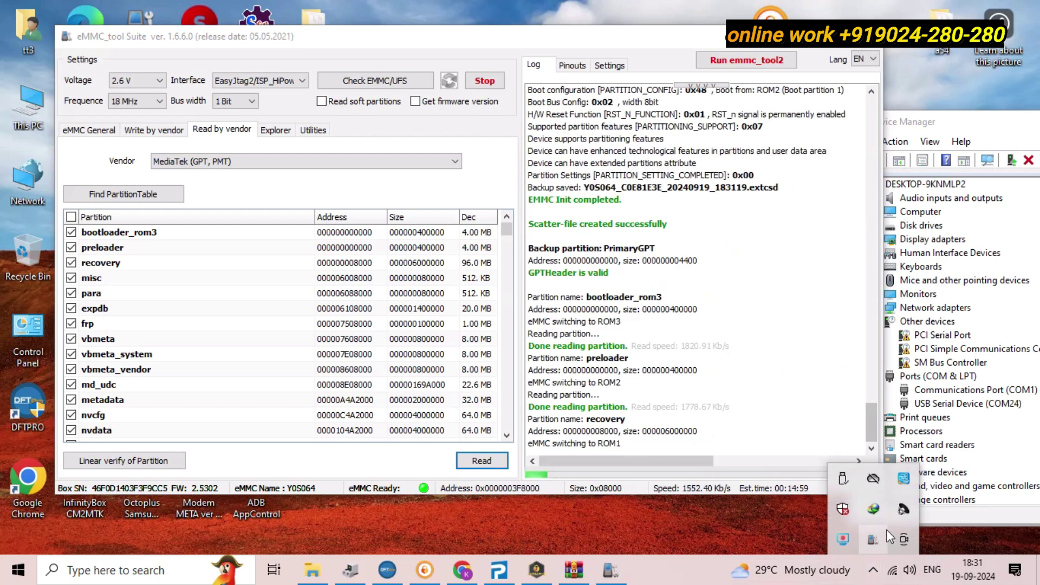
right_click(425, 5)
click(464, 47)
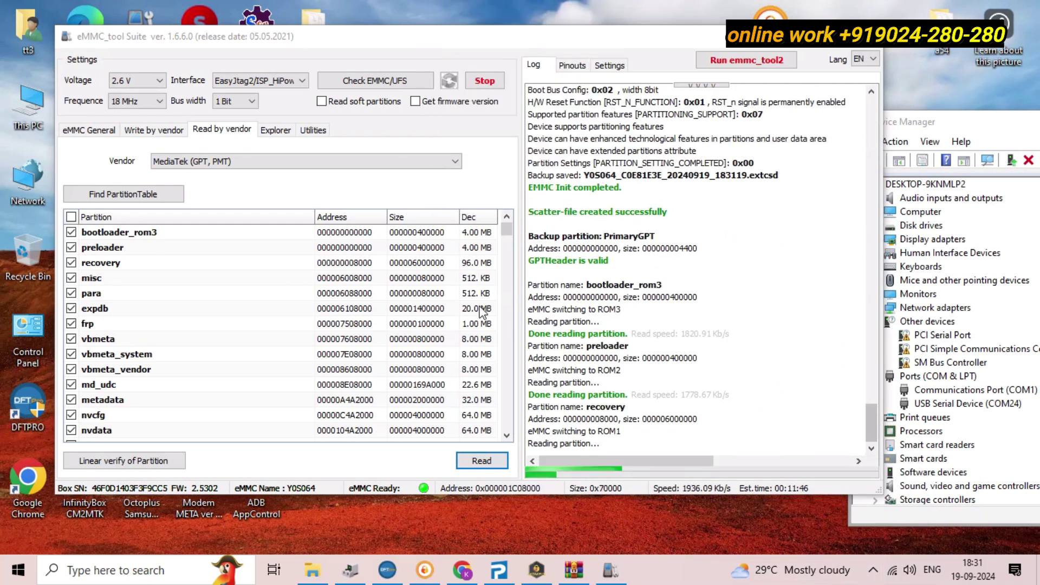
scroll(478, 353, down, 6)
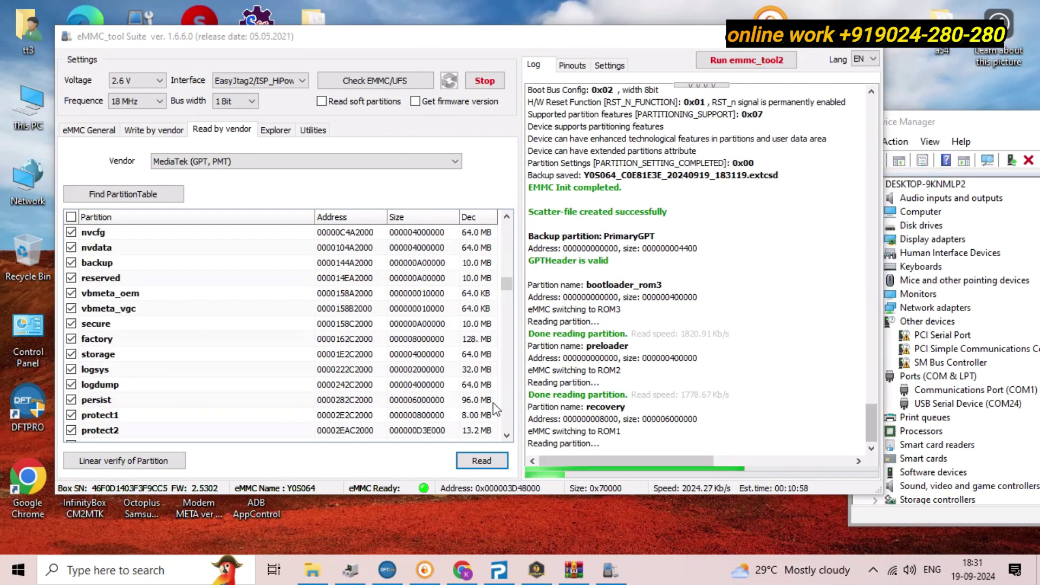
scroll(491, 425, down, 6)
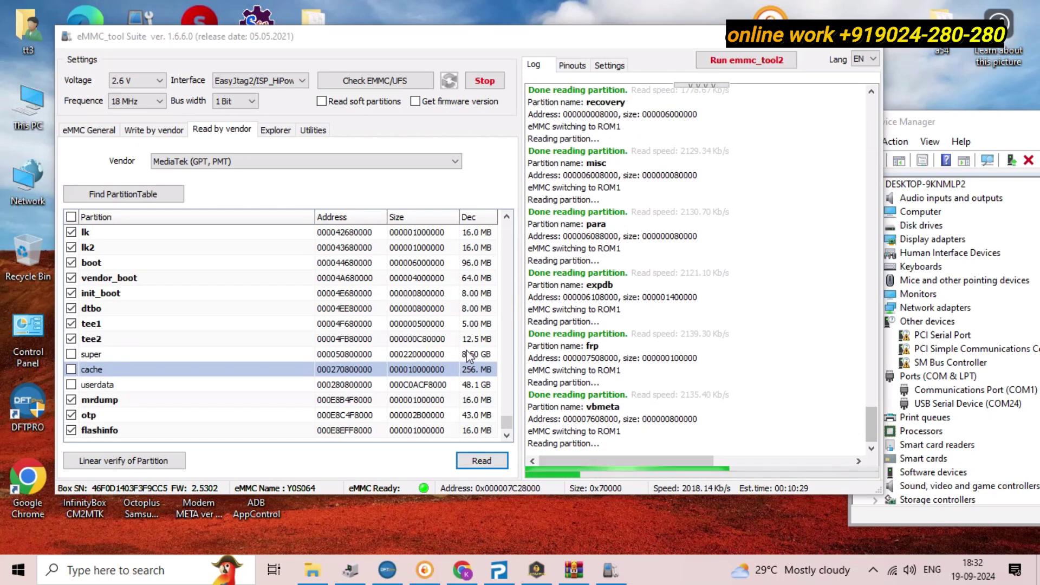
drag(506, 421, 517, 393)
scroll(125, 242, up, 5)
scroll(146, 320, up, 3)
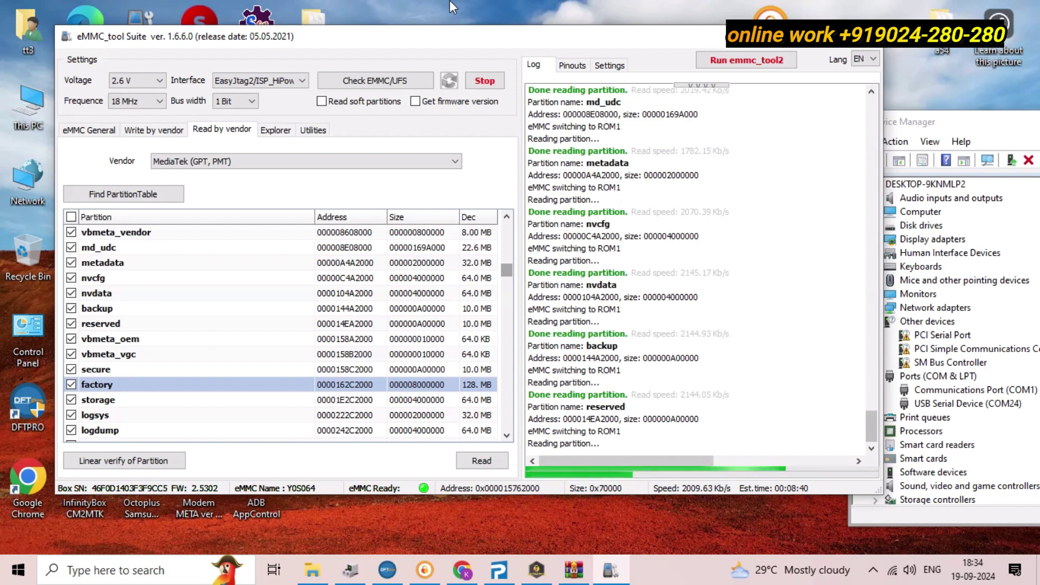
scroll(483, 408, down, 12)
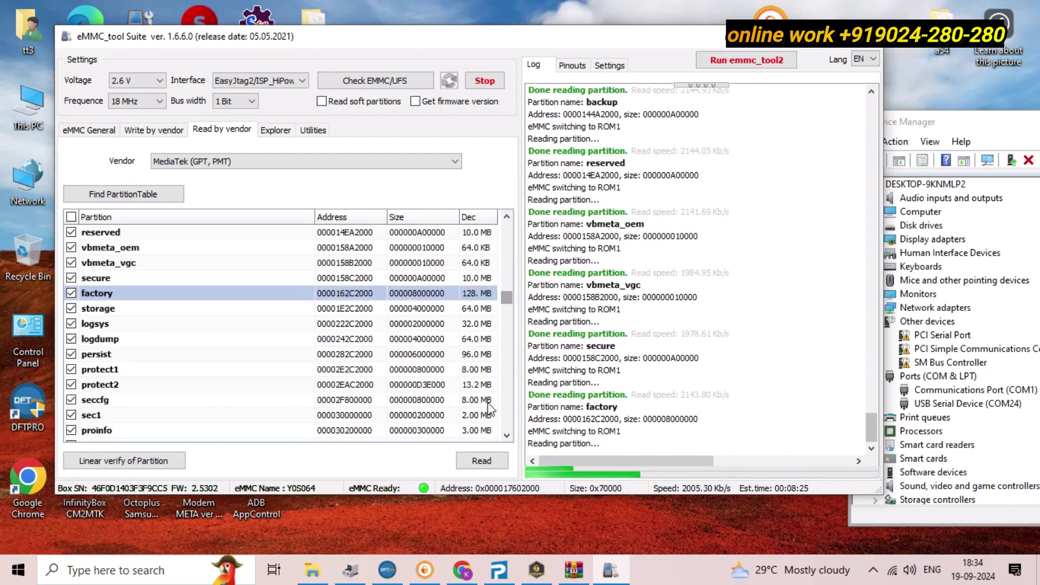
- Examine the selected and excluded partitions in the list and follow the read's progress in the log
scroll(483, 407, down, 2)
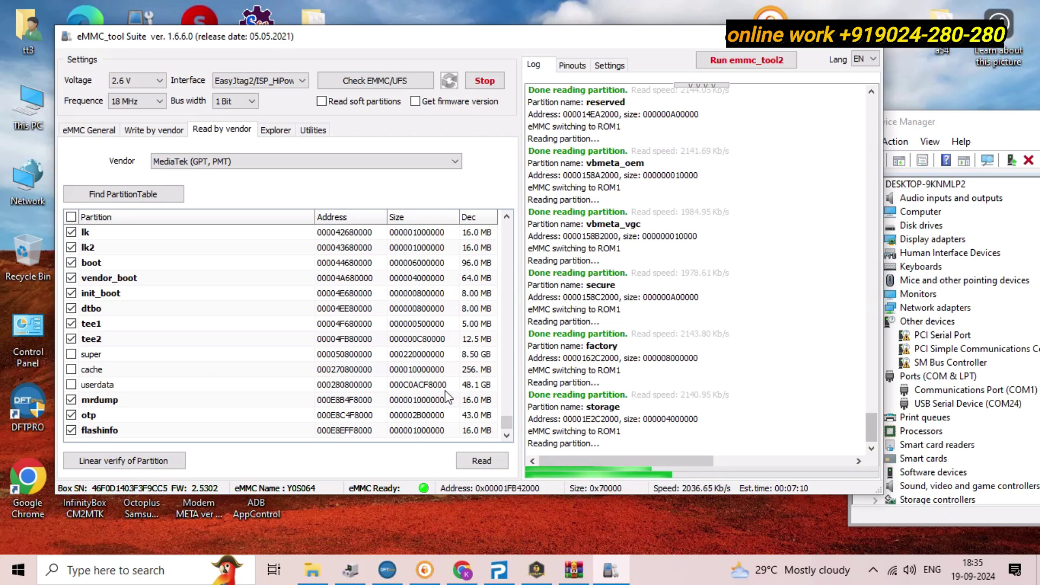
right_click(496, 3)
click(531, 48)
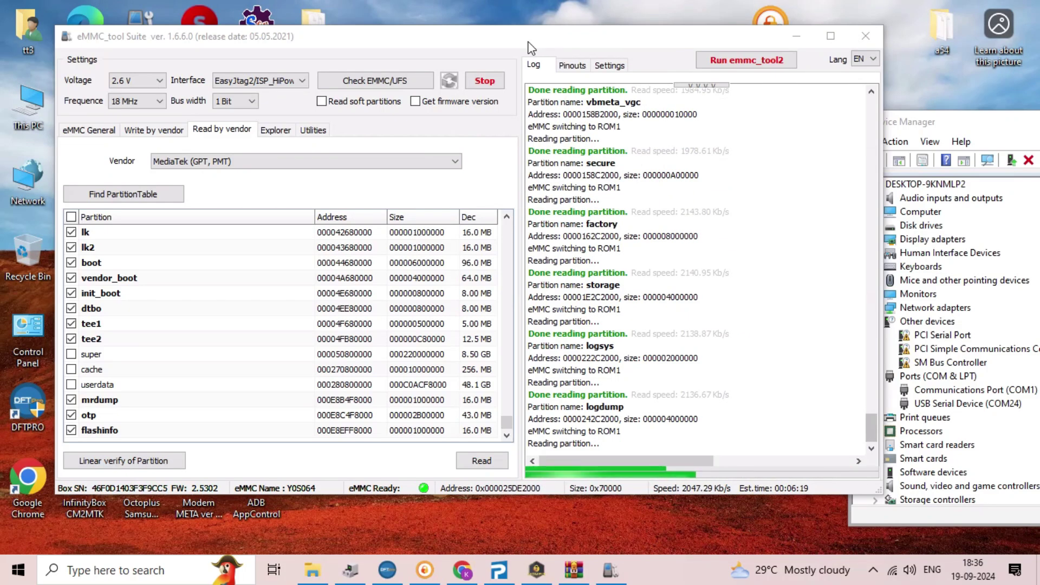
scroll(469, 284, up, 4)
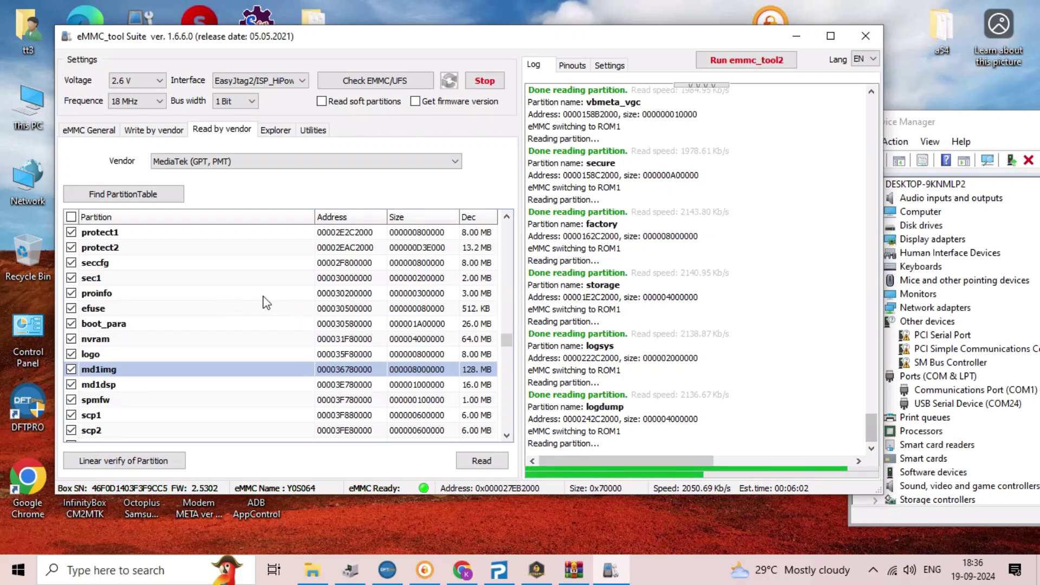
scroll(163, 276, up, 2)
scroll(151, 344, down, 2)
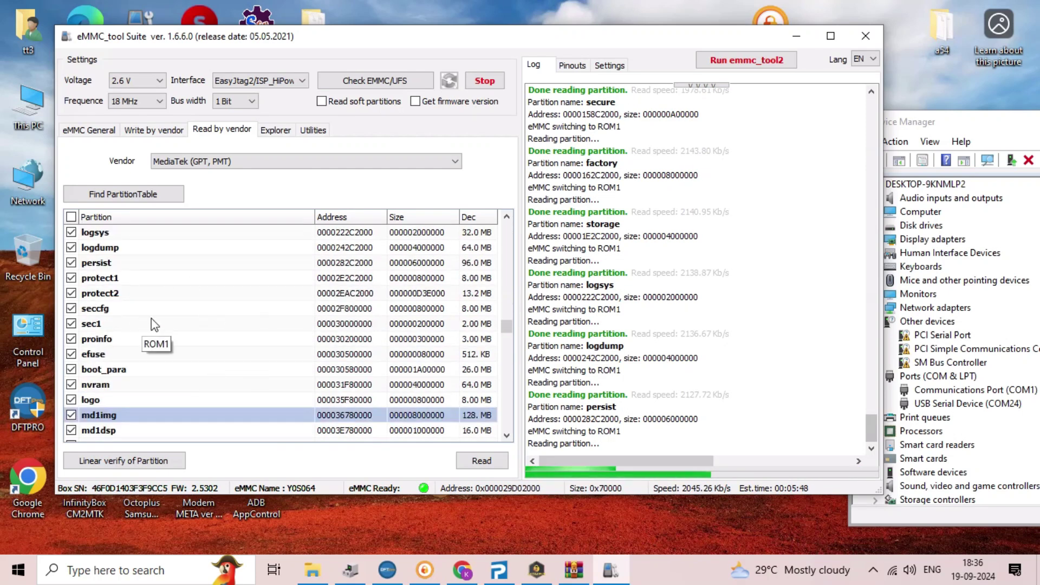
scroll(114, 331, up, 3)
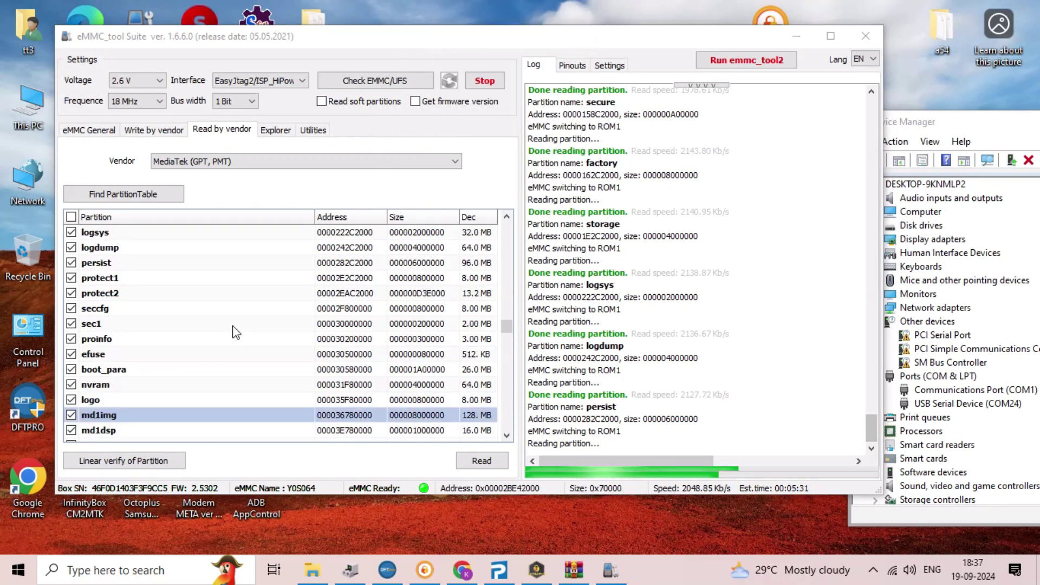
scroll(109, 357, down, 2)
scroll(103, 363, down, 3)
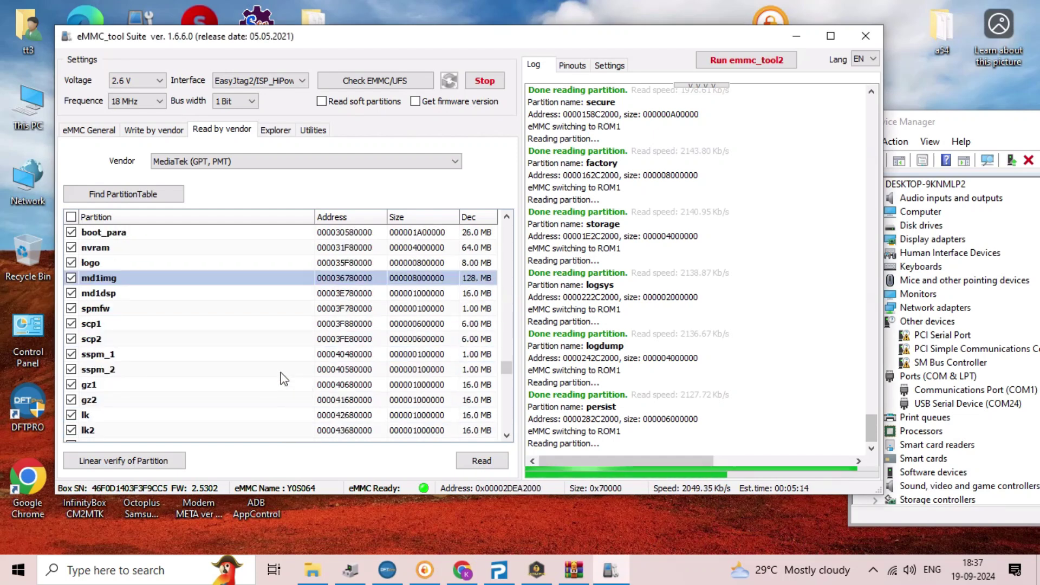
scroll(255, 363, down, 2)
scroll(242, 348, down, 2)
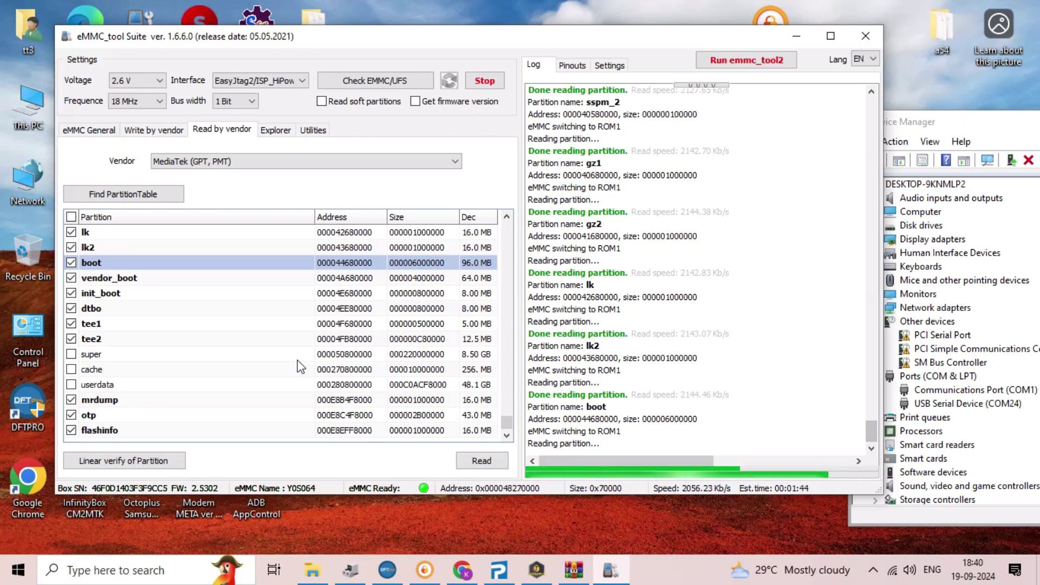
- Review the partition files saved in the "sectter file" folder and close the folder window
click(474, 432)
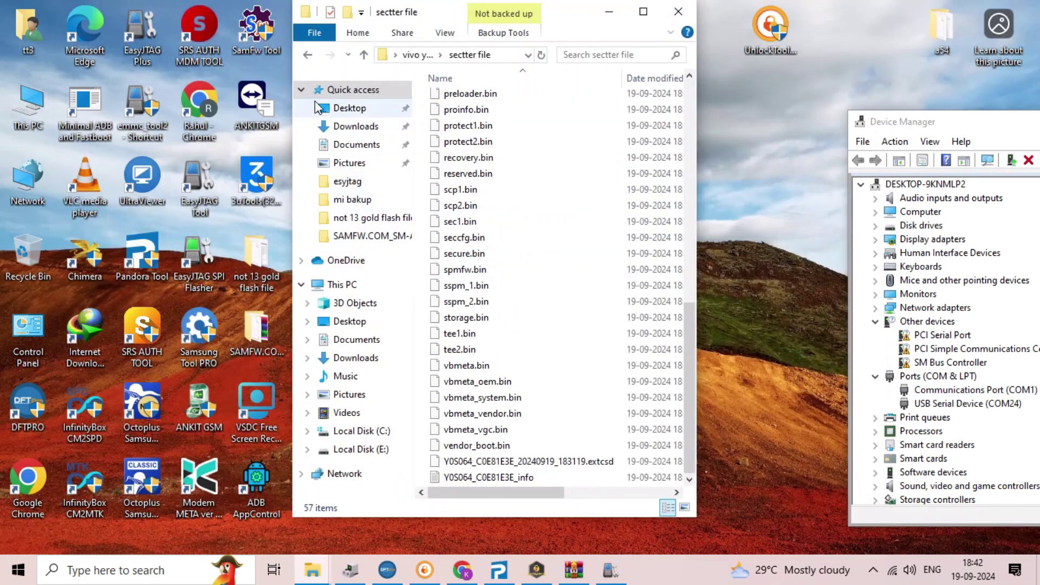
click(679, 11)
click(873, 570)
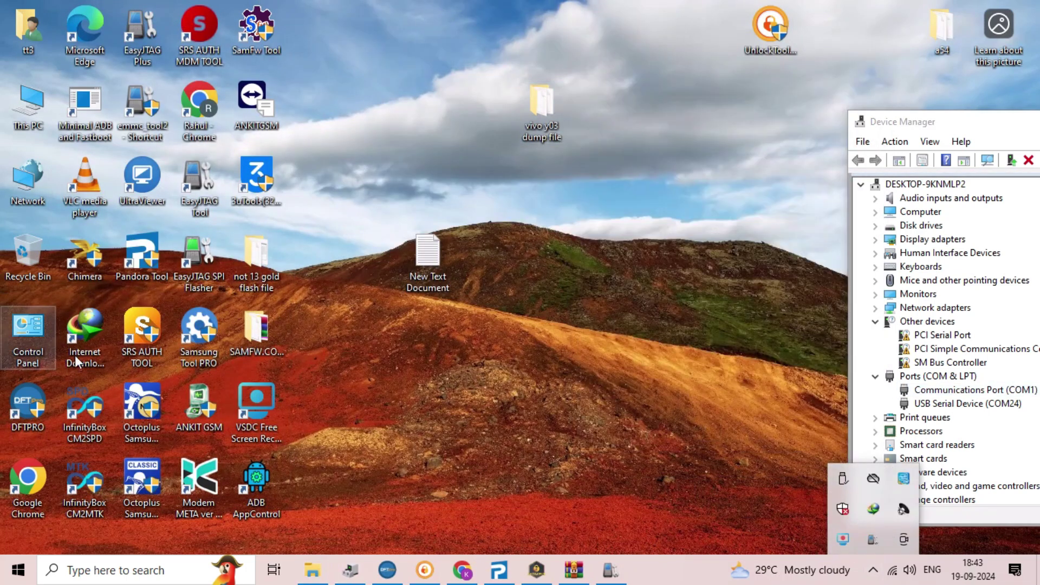
- Switch to Google Chrome with a saved profile, maximize its window and open Google Drive
double_click(31, 466)
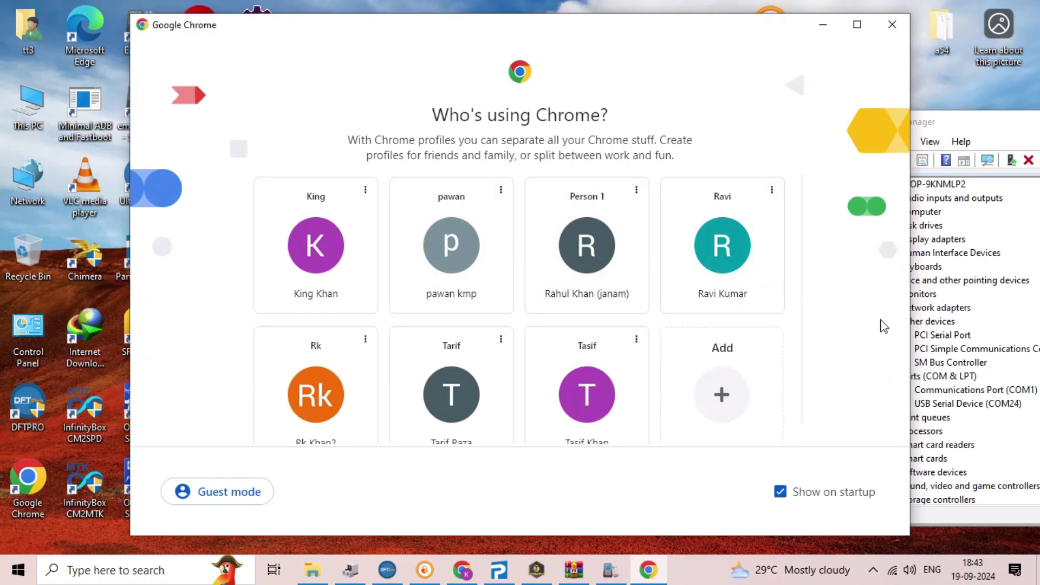
click(709, 269)
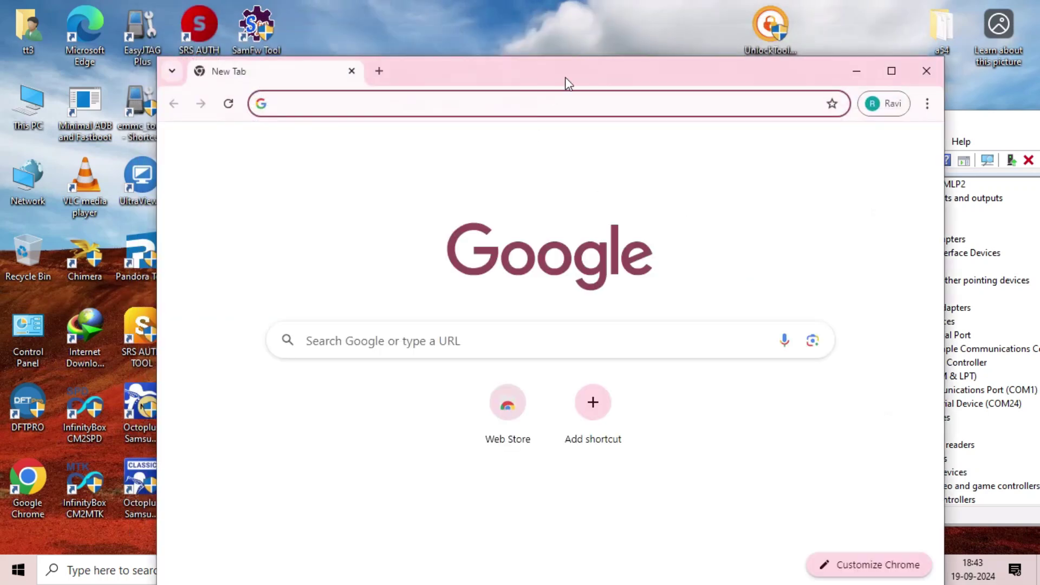
double_click(564, 81)
click(978, 91)
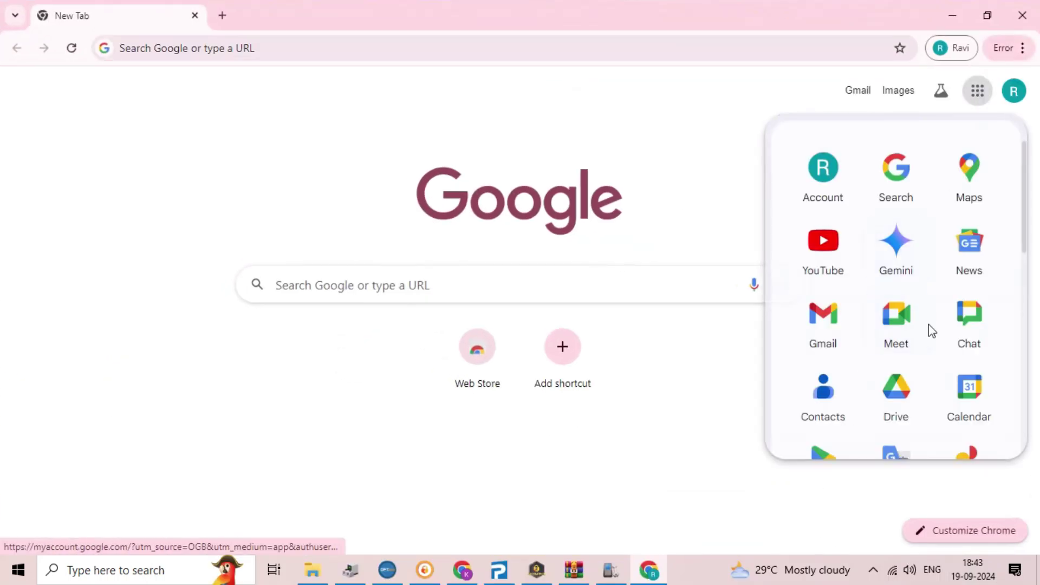
click(895, 404)
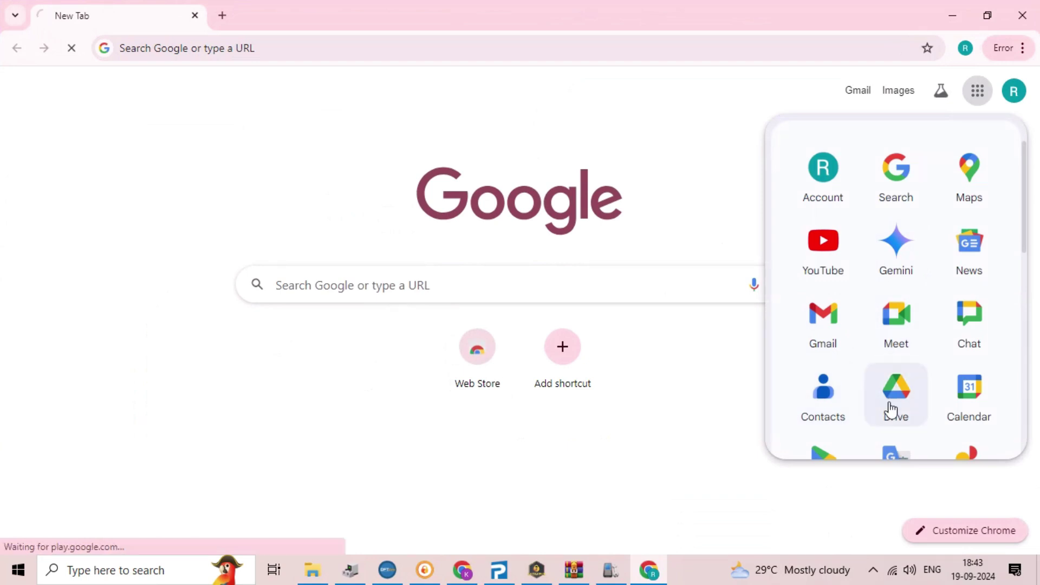
click(223, 15)
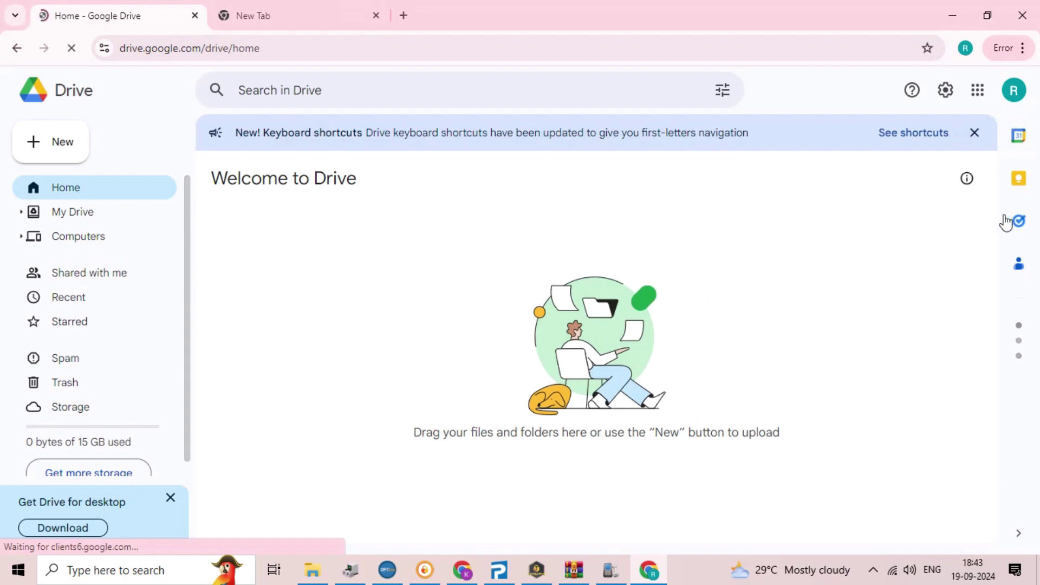
- Dismiss the Drive for desktop offer, the keyboard shortcuts banner and the file-moving introduction in Google Drive
click(170, 498)
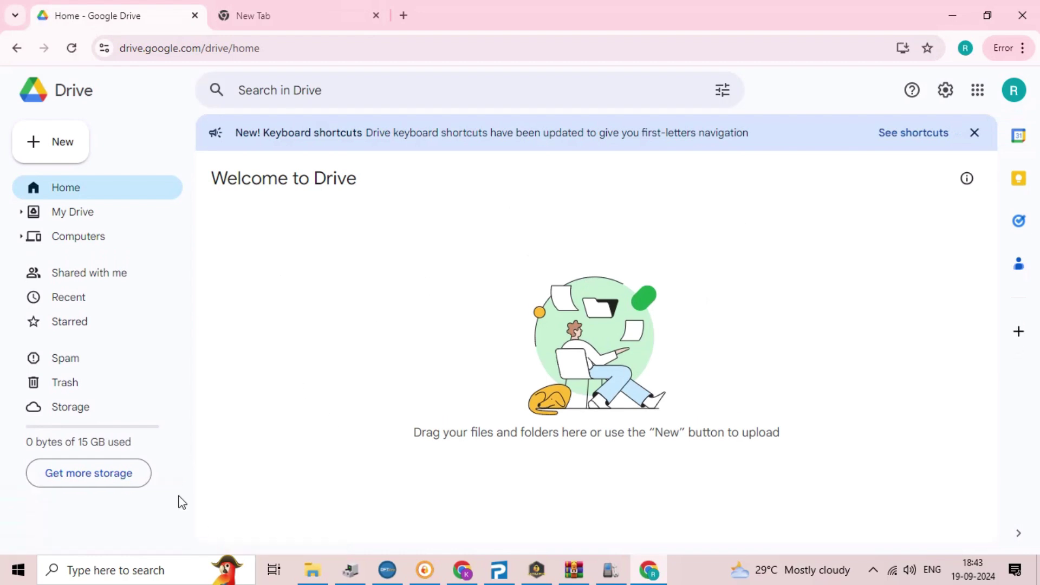
click(973, 133)
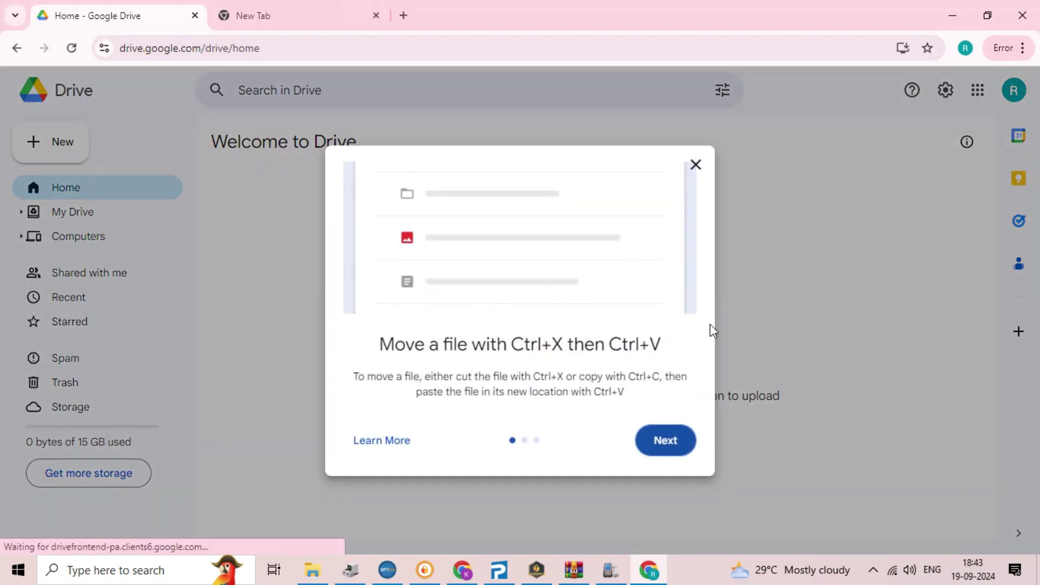
click(673, 440)
click(674, 458)
click(674, 459)
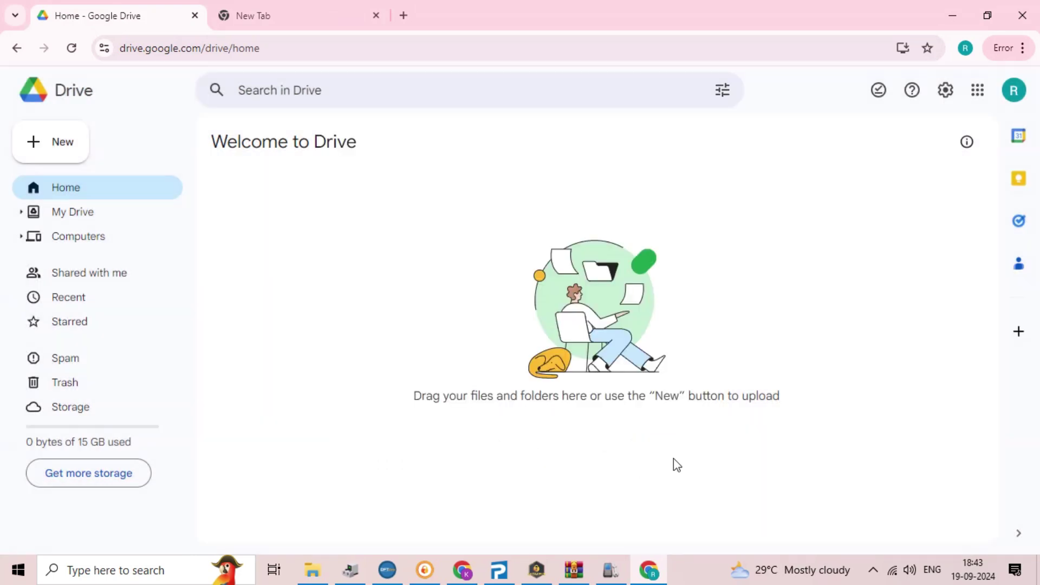
- Upload the "vivo y03 dump file" folder from the Desktop to Google Drive and dismiss the offline sync notice
click(54, 141)
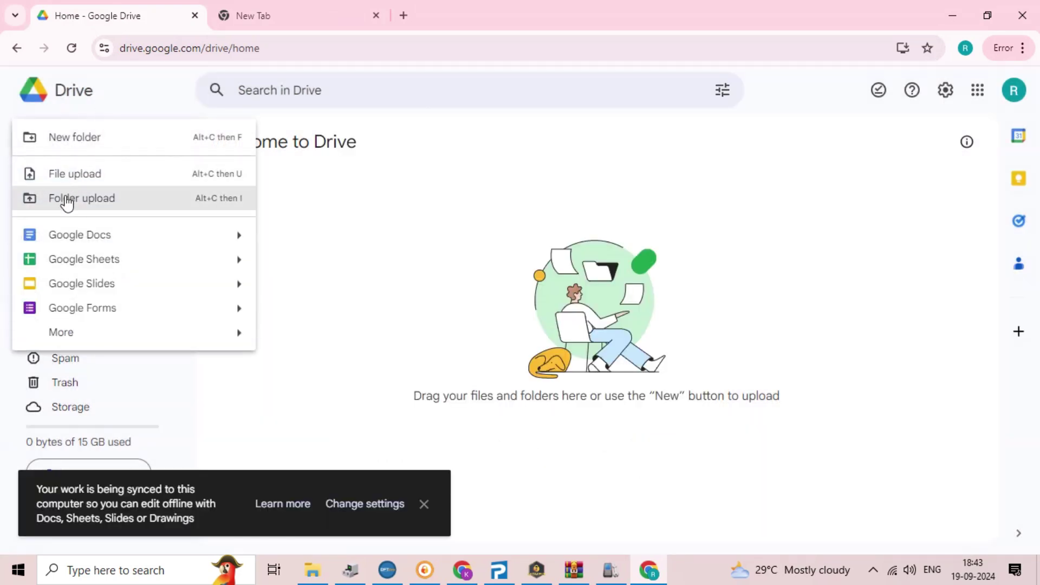
click(111, 207)
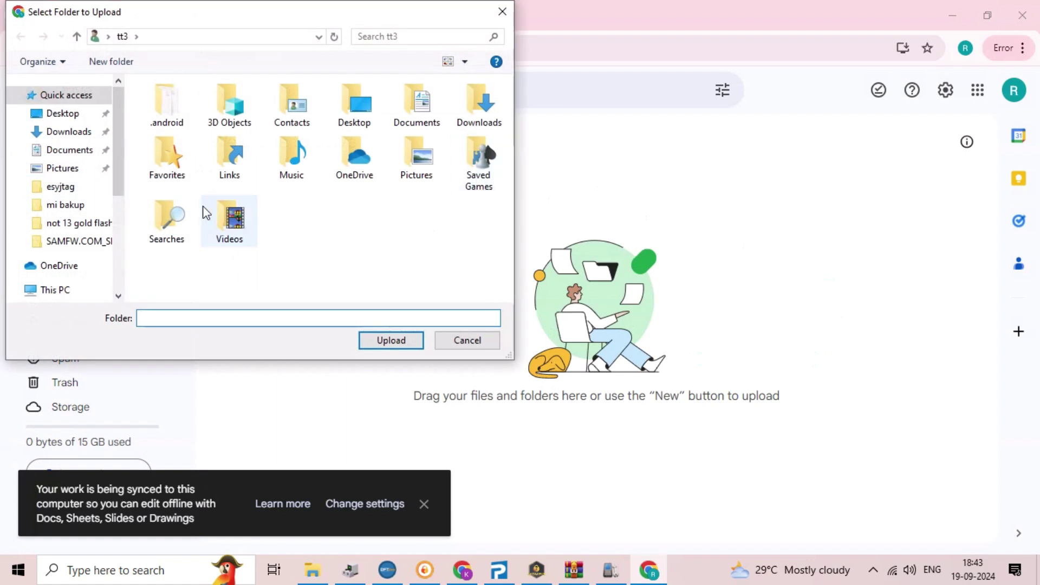
click(62, 113)
click(228, 154)
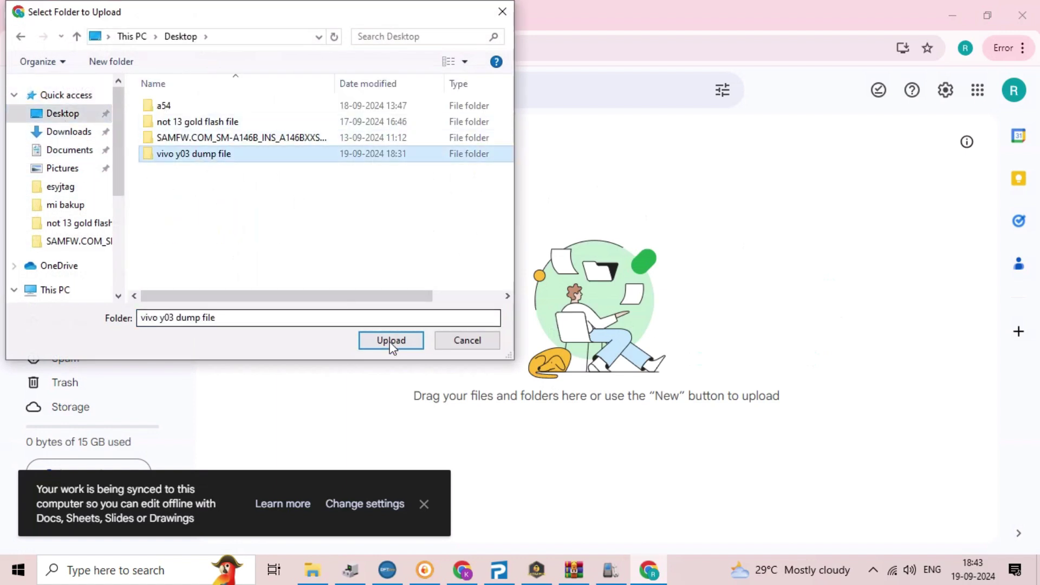
click(391, 340)
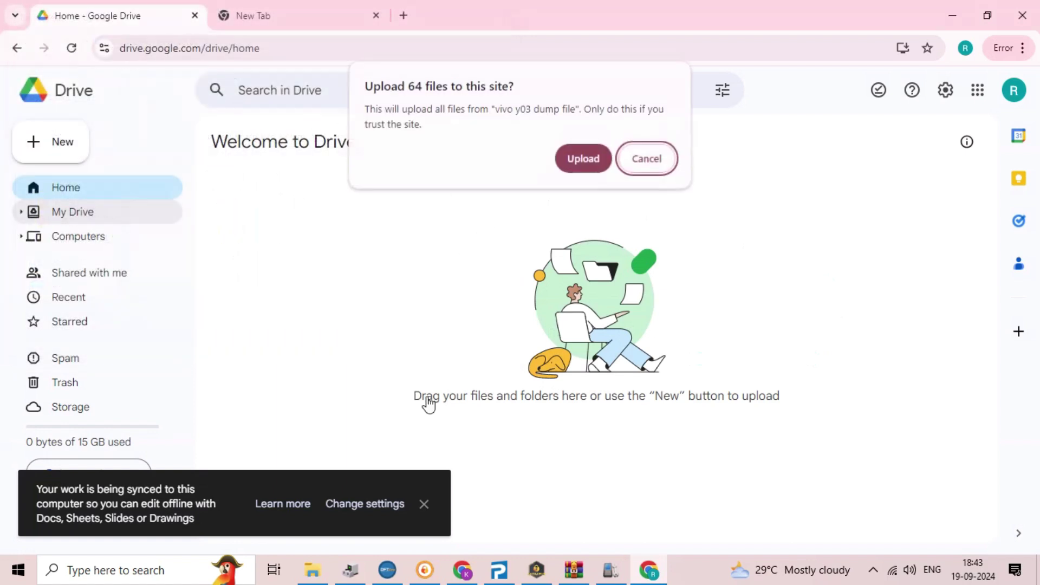
click(605, 159)
click(424, 503)
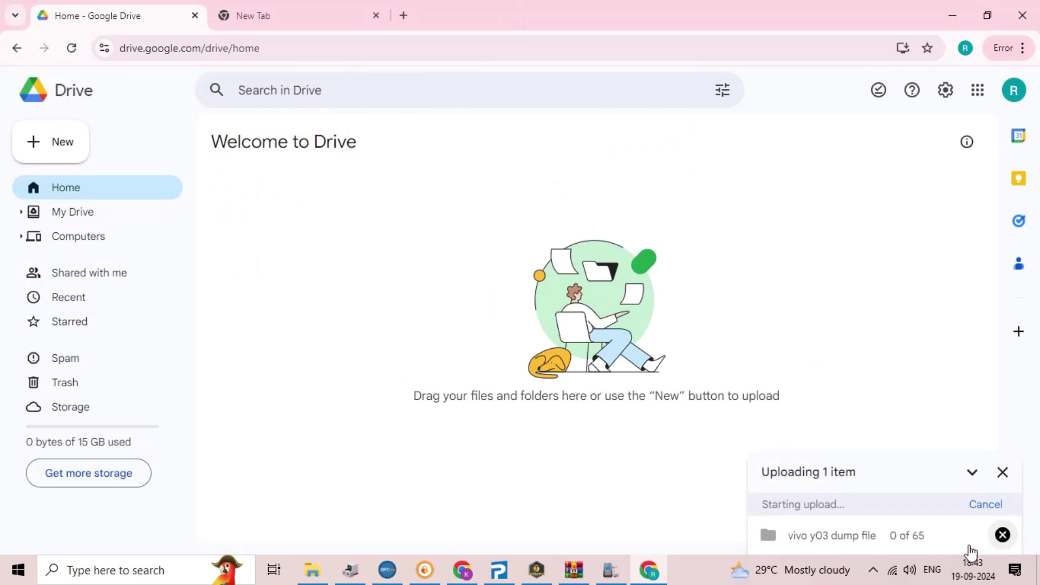